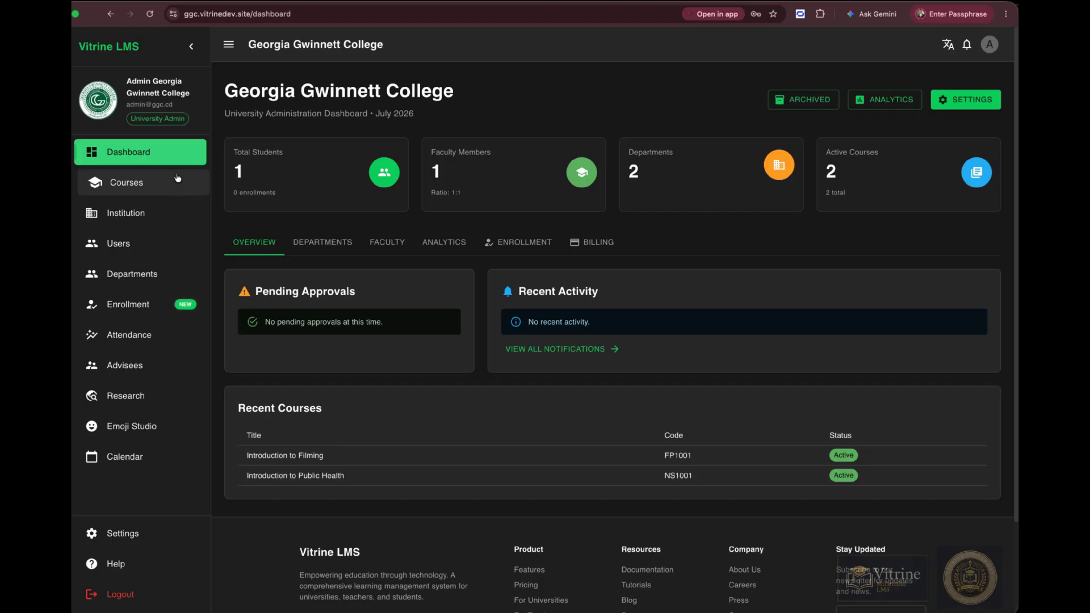
# Open the institution's profile and review its general settings, address, registration policy and two-factor authentication options.
pyautogui.click(139, 212)
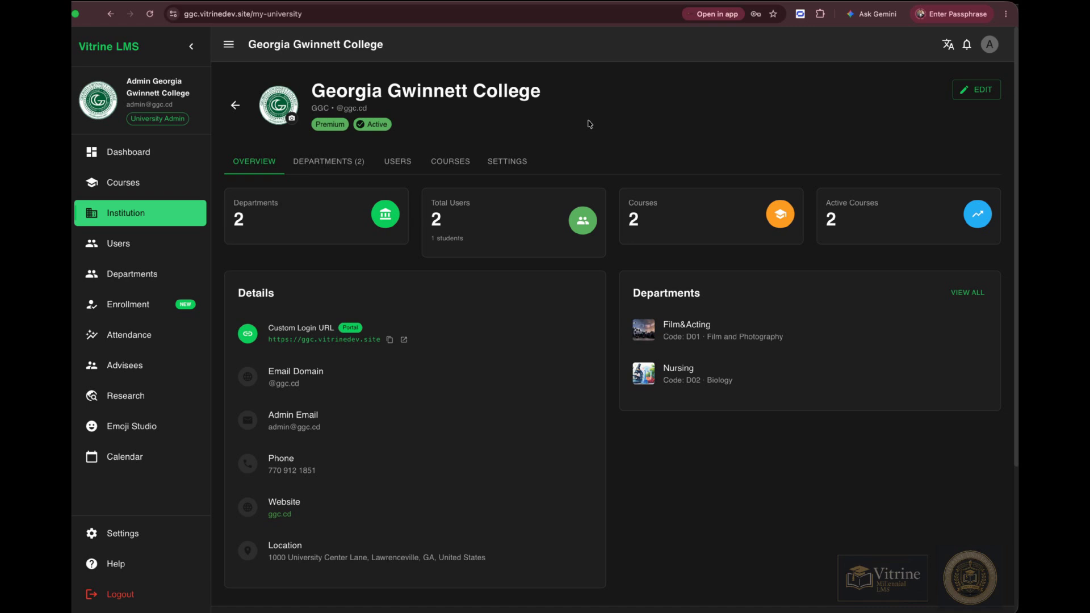
pyautogui.click(970, 95)
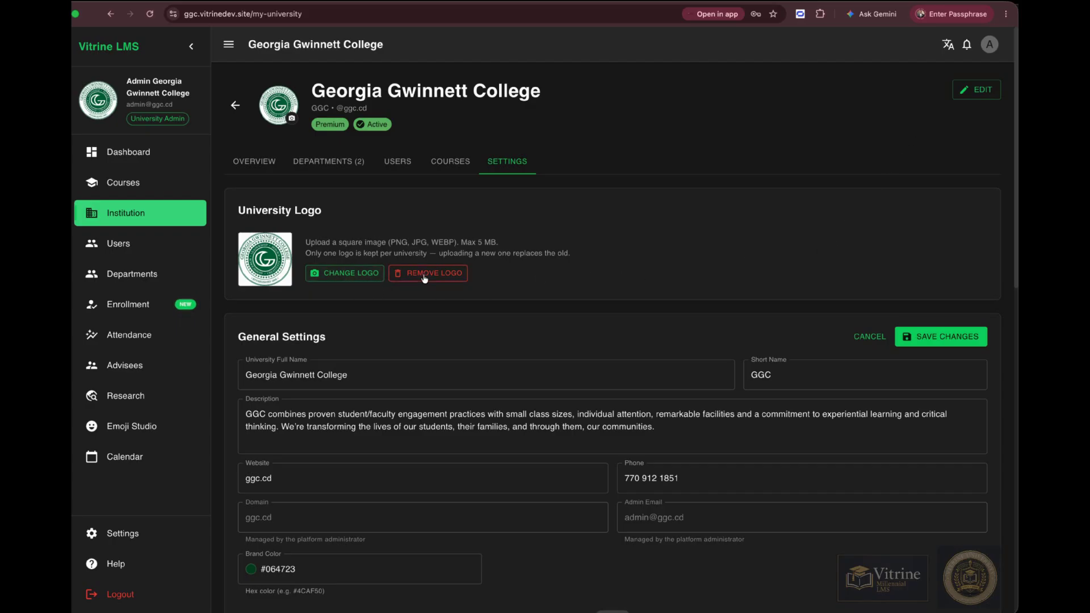
pyautogui.scroll(-4, 596, 276)
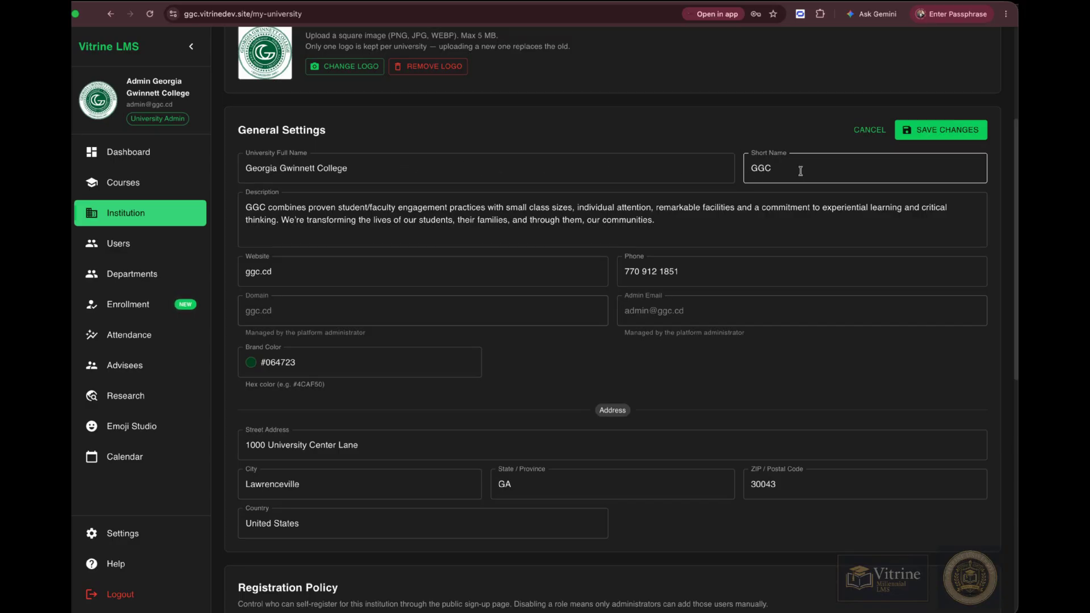
pyautogui.scroll(-1, 469, 312)
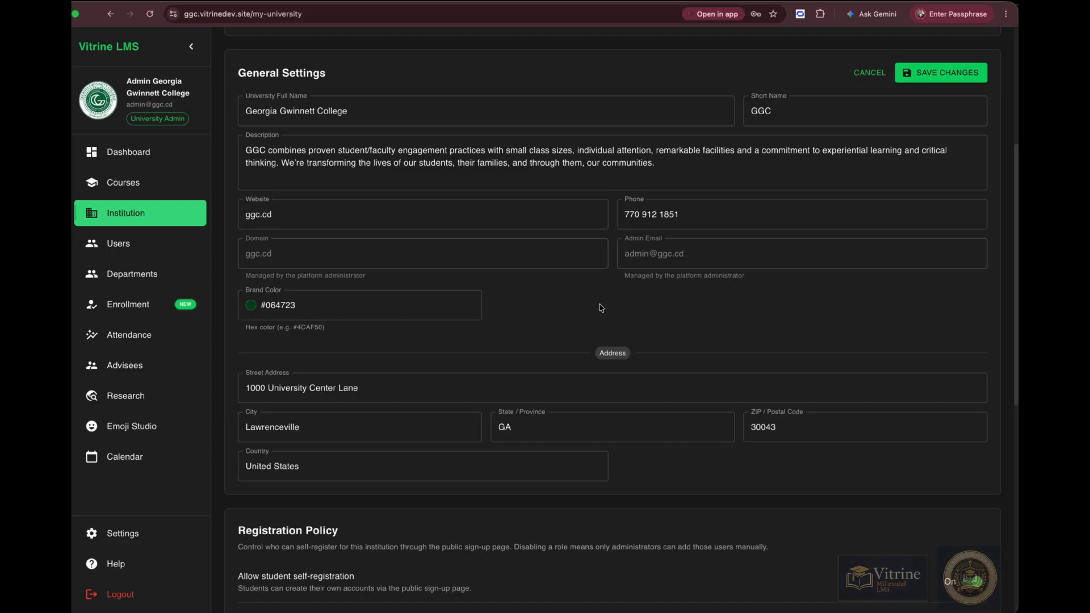
pyautogui.scroll(-1, 602, 307)
pyautogui.scroll(-2, 601, 308)
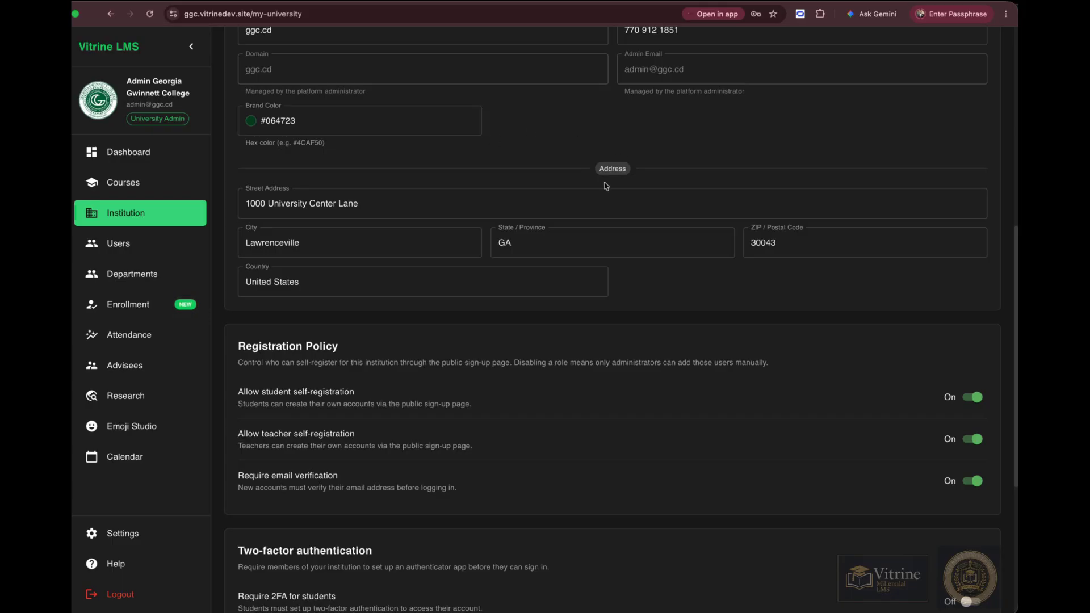
pyautogui.scroll(-4, 731, 322)
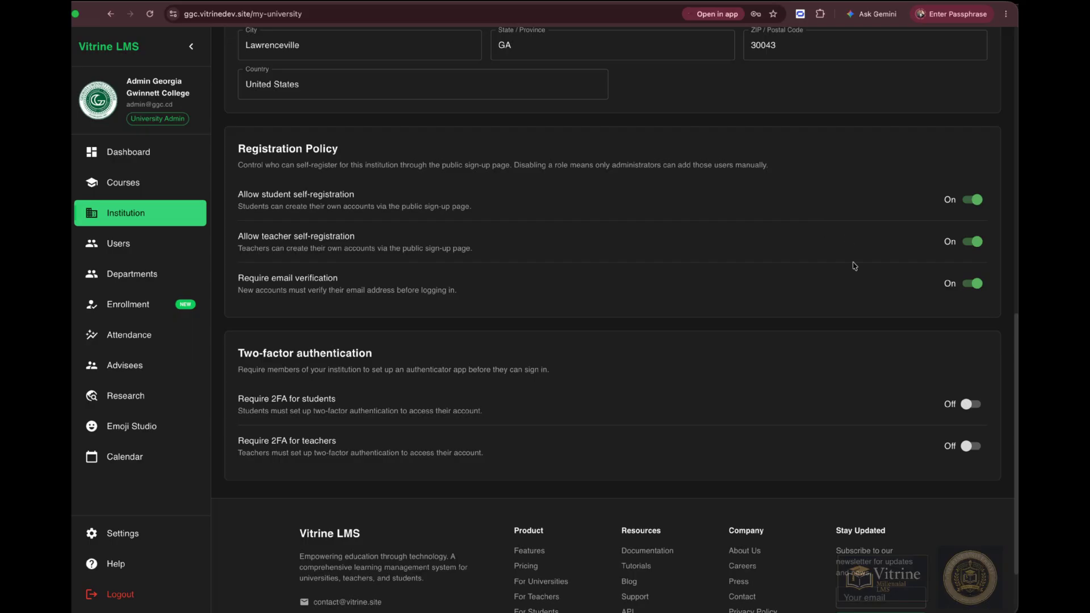
# Open the Users list and inspect the first student's edit form without saving changes.
pyautogui.click(121, 246)
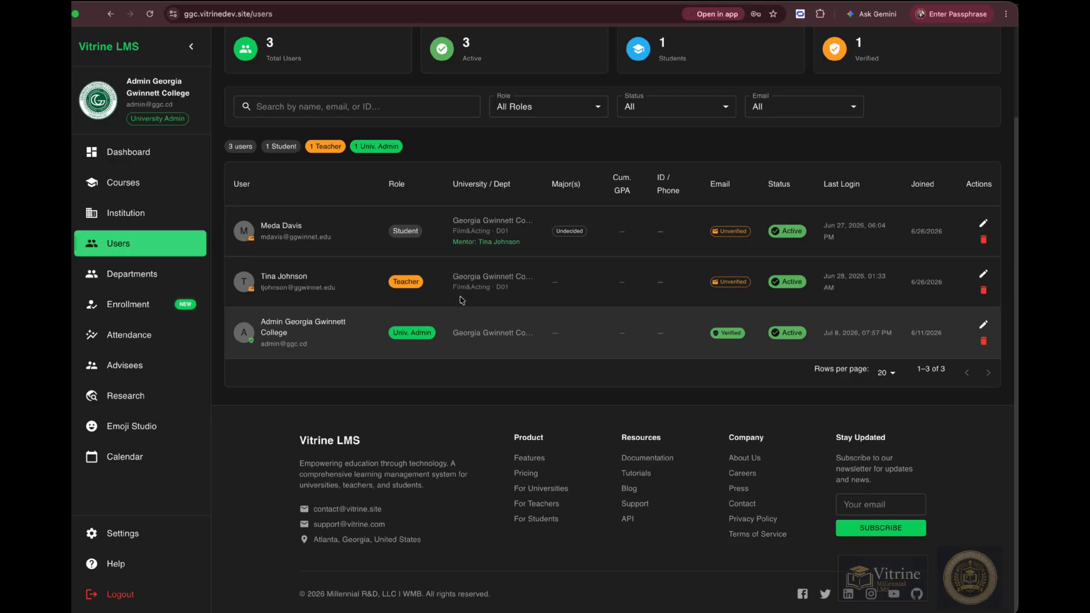
pyautogui.scroll(1, 540, 288)
pyautogui.scroll(2, 540, 288)
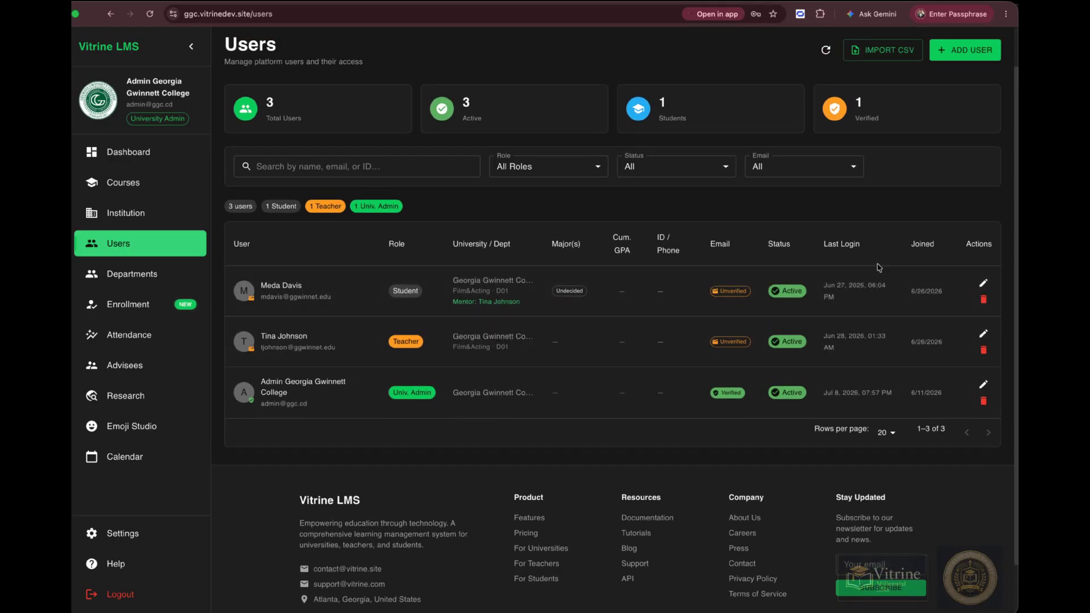
pyautogui.click(983, 284)
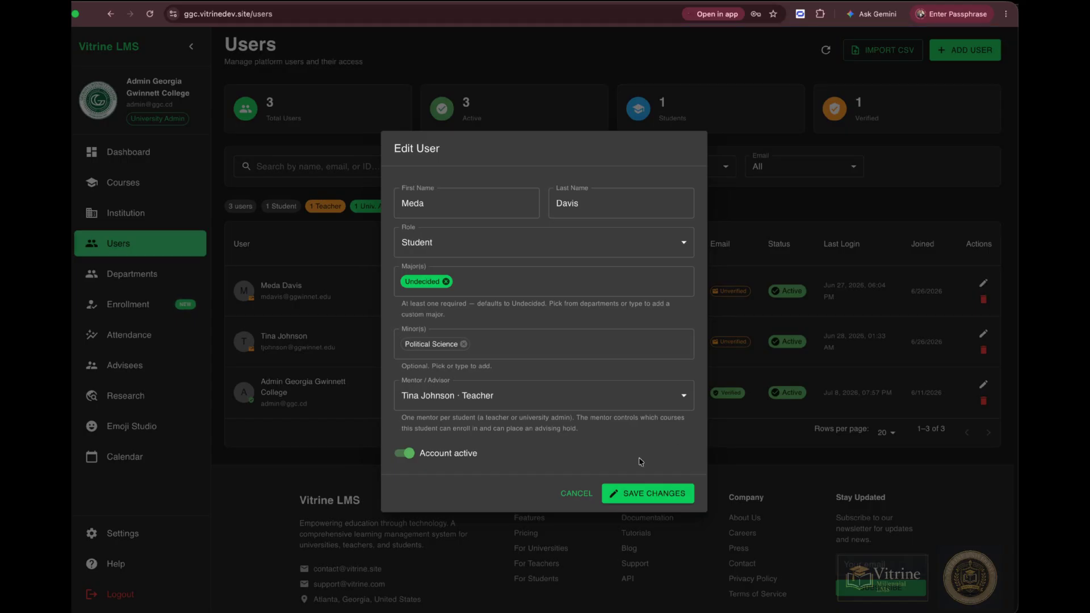
pyautogui.click(575, 493)
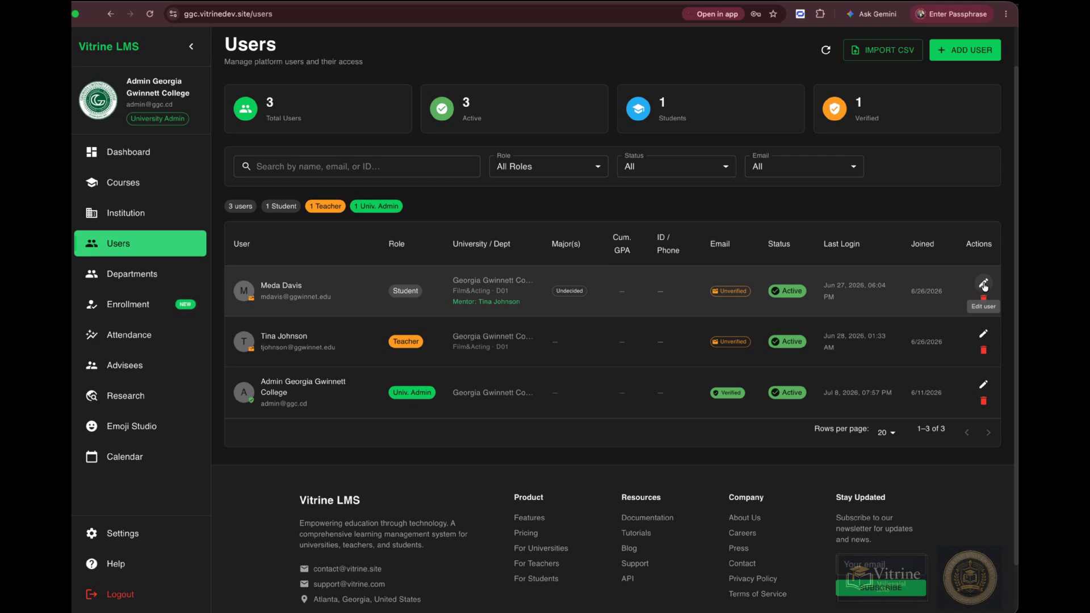
# Inspect the role options in the student's edit form, then the teacher's edit form, cancelling both without saving.
pyautogui.click(984, 285)
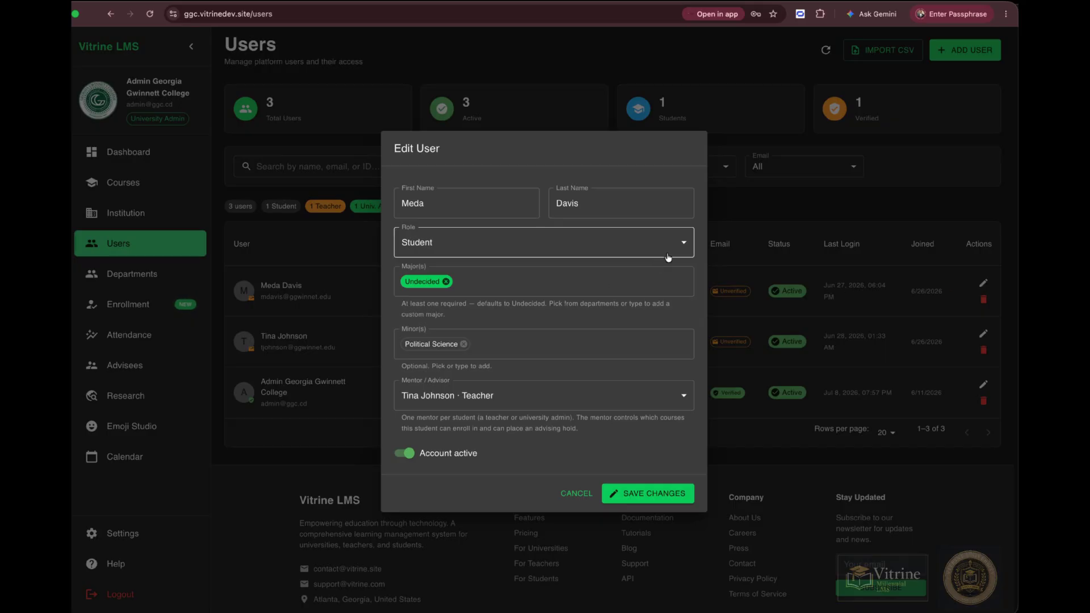
pyautogui.click(687, 244)
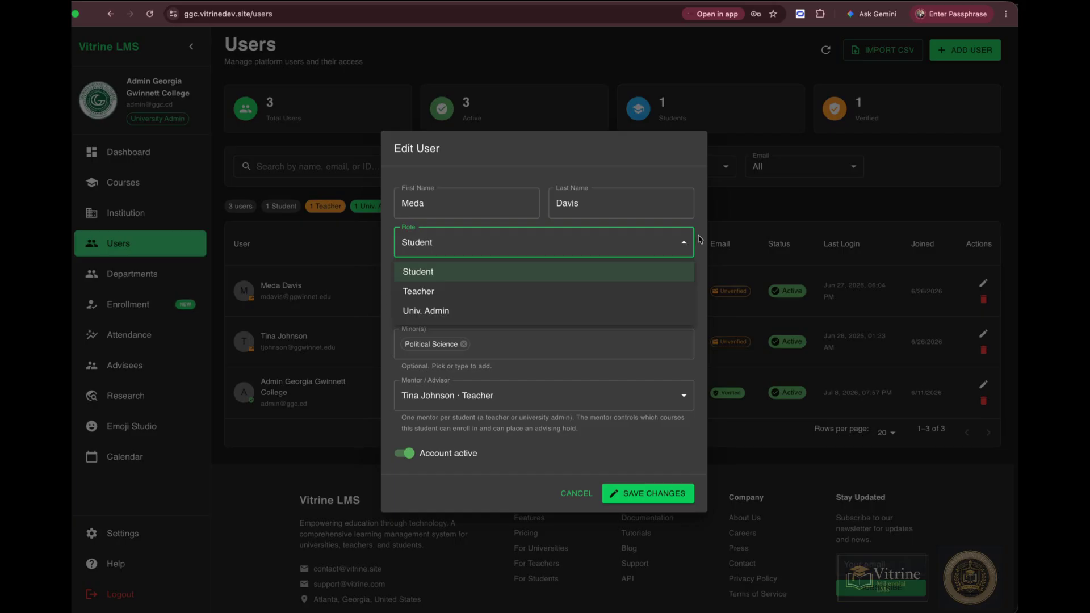
pyautogui.click(700, 240)
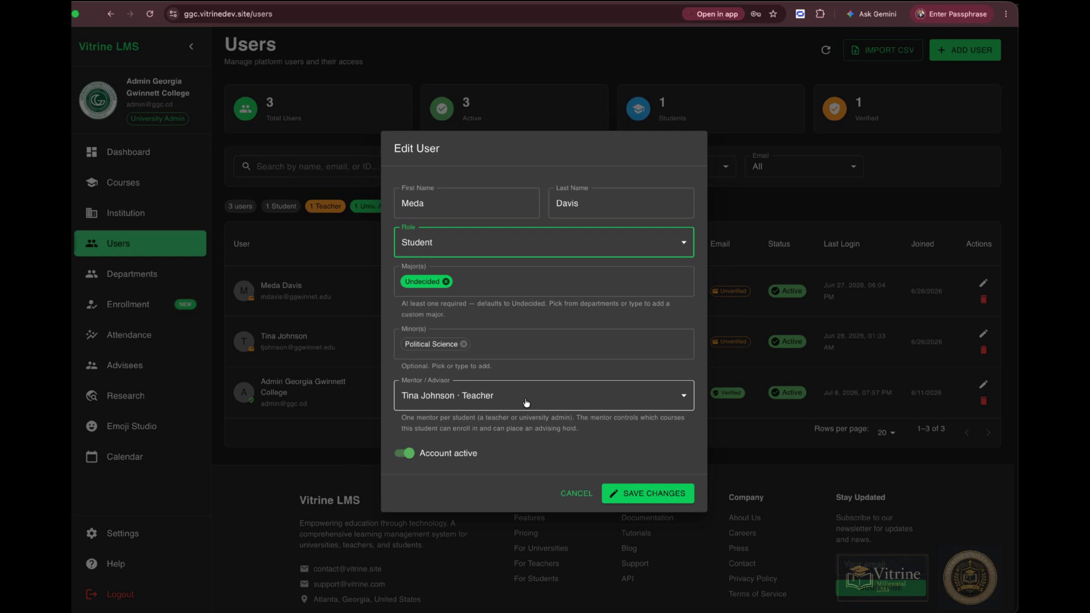
pyautogui.click(577, 493)
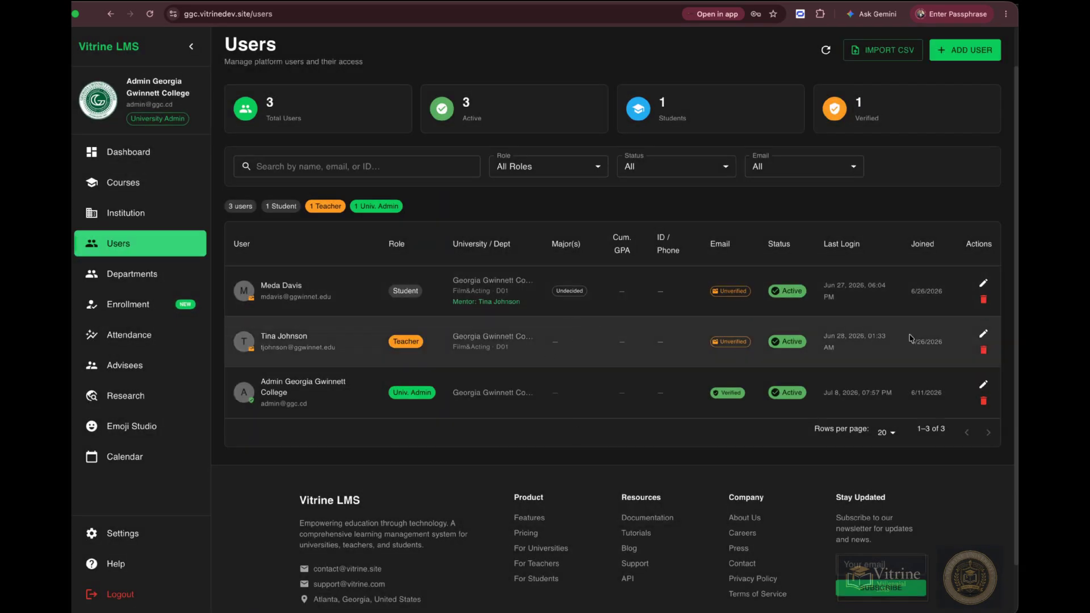
pyautogui.click(983, 334)
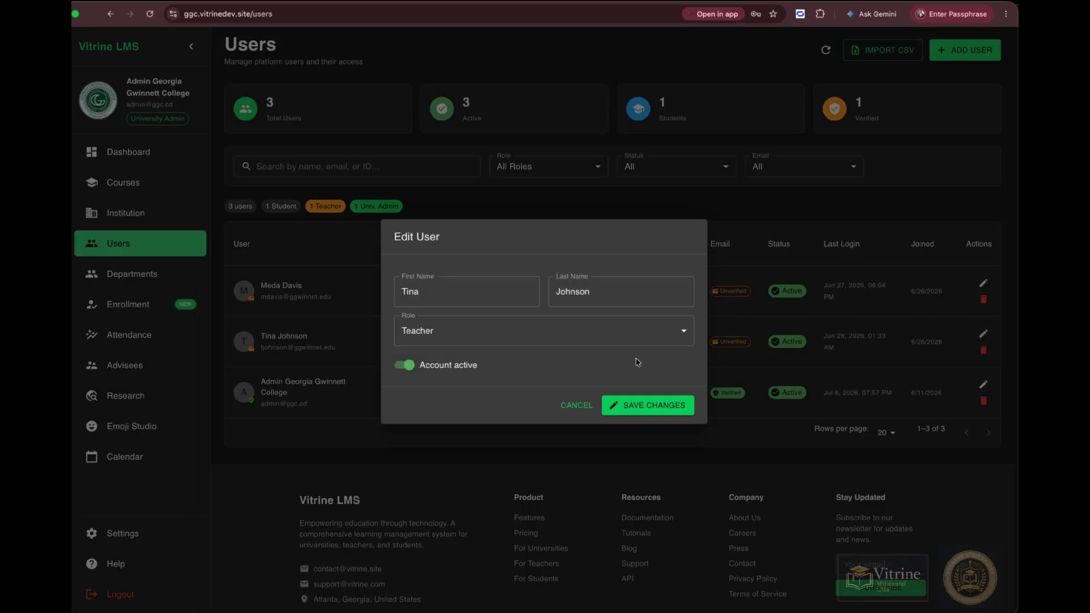
pyautogui.click(578, 406)
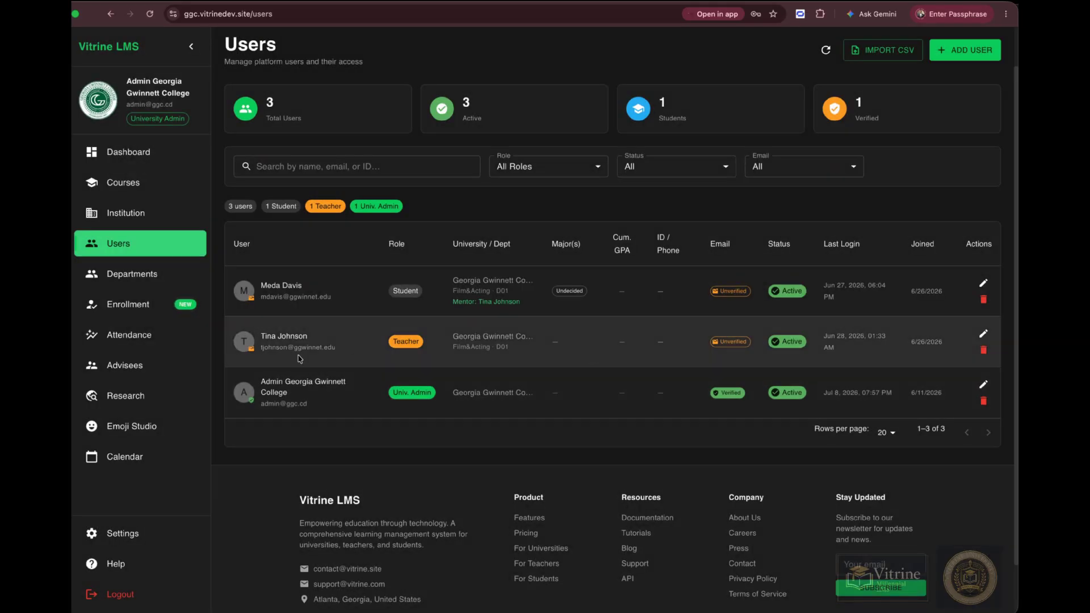
# Open the Departments list and view the Film&Acting department's edit form without saving.
pyautogui.click(149, 278)
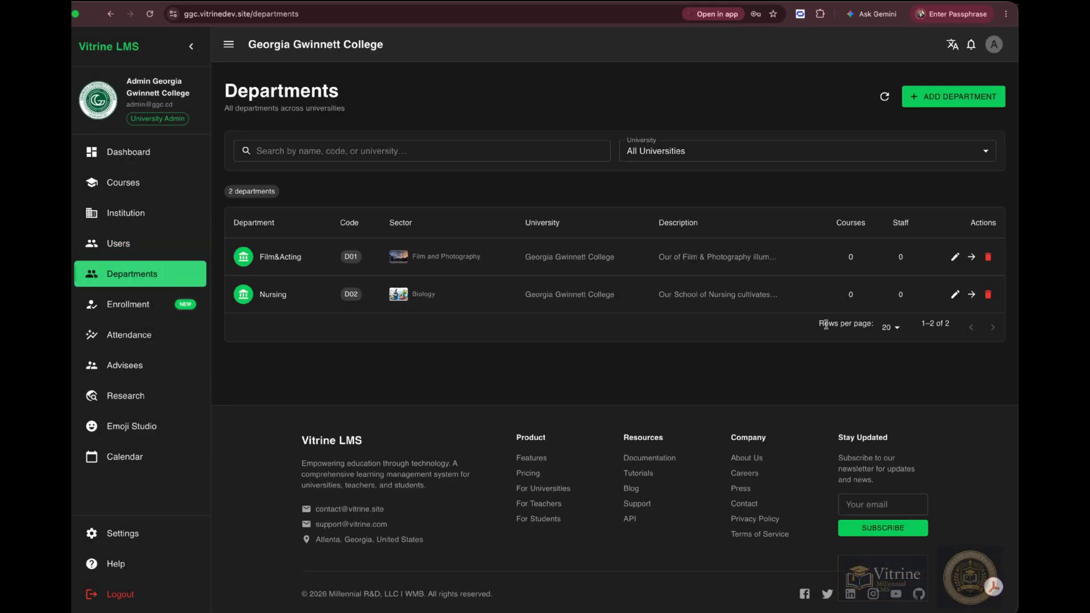
pyautogui.click(955, 258)
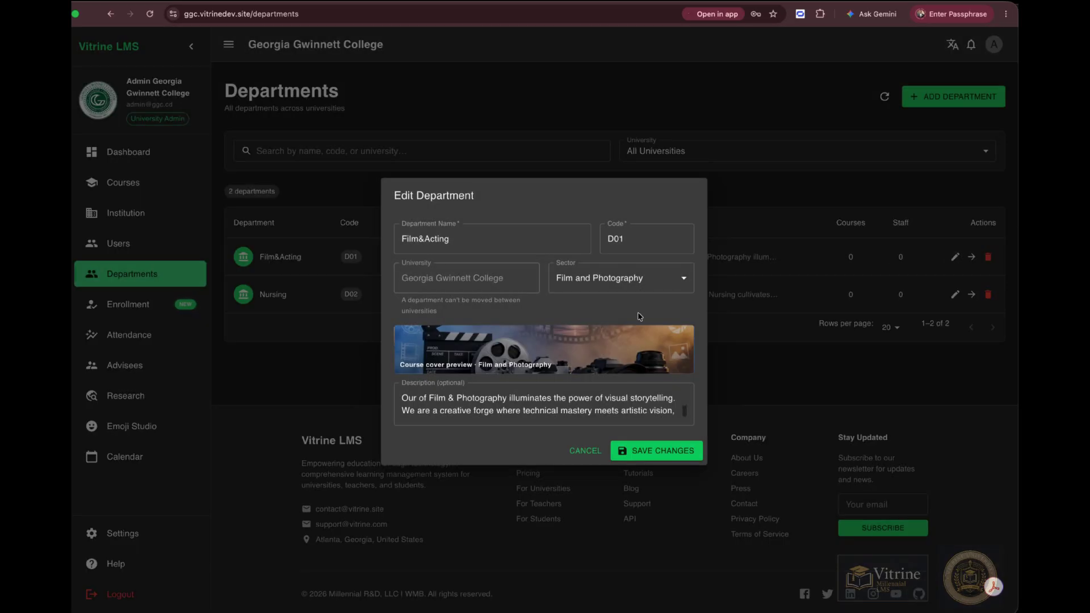
pyautogui.click(586, 453)
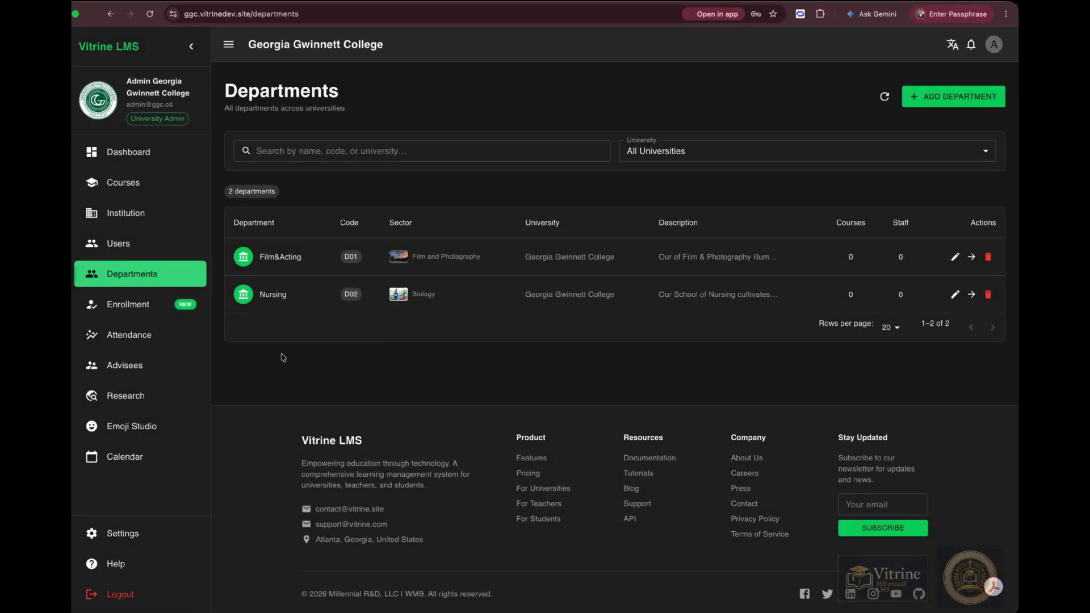
# Browse the Enrollment Management, Attendance Reports and My Advisees pages.
pyautogui.click(142, 307)
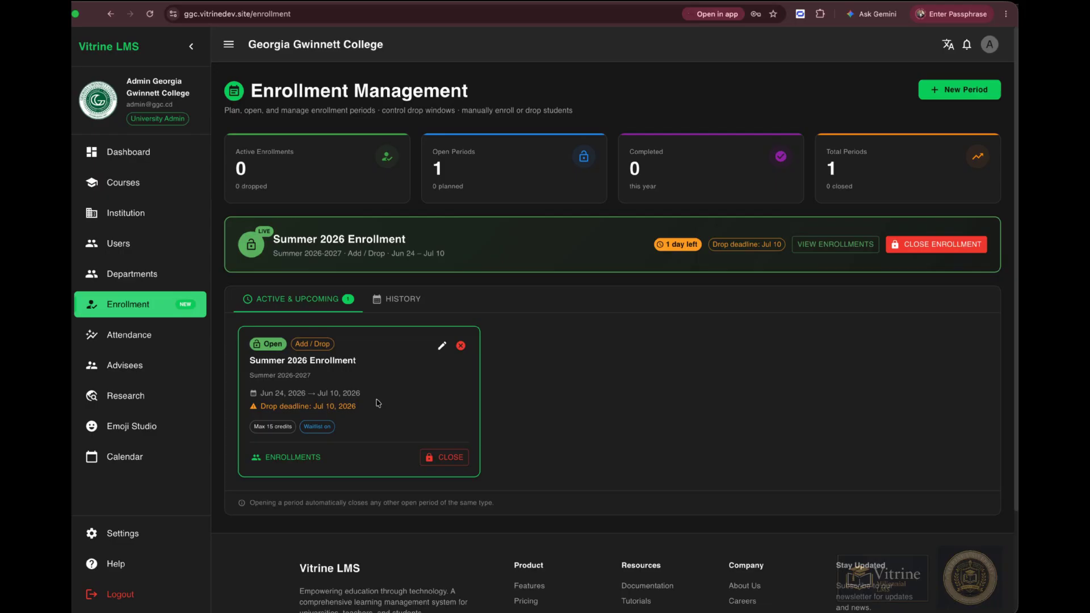
pyautogui.click(110, 339)
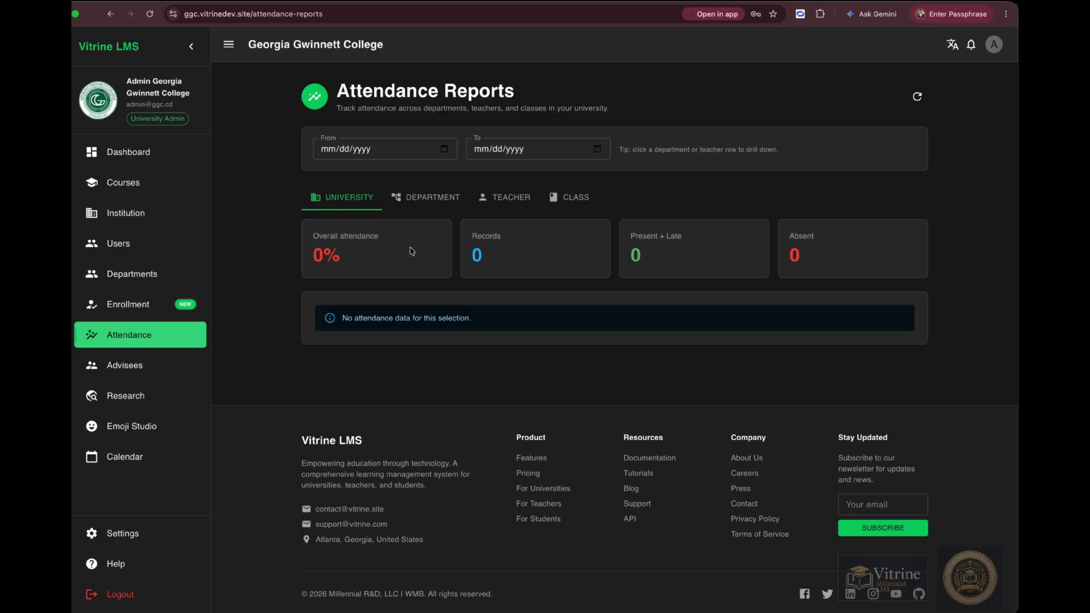
pyautogui.click(126, 369)
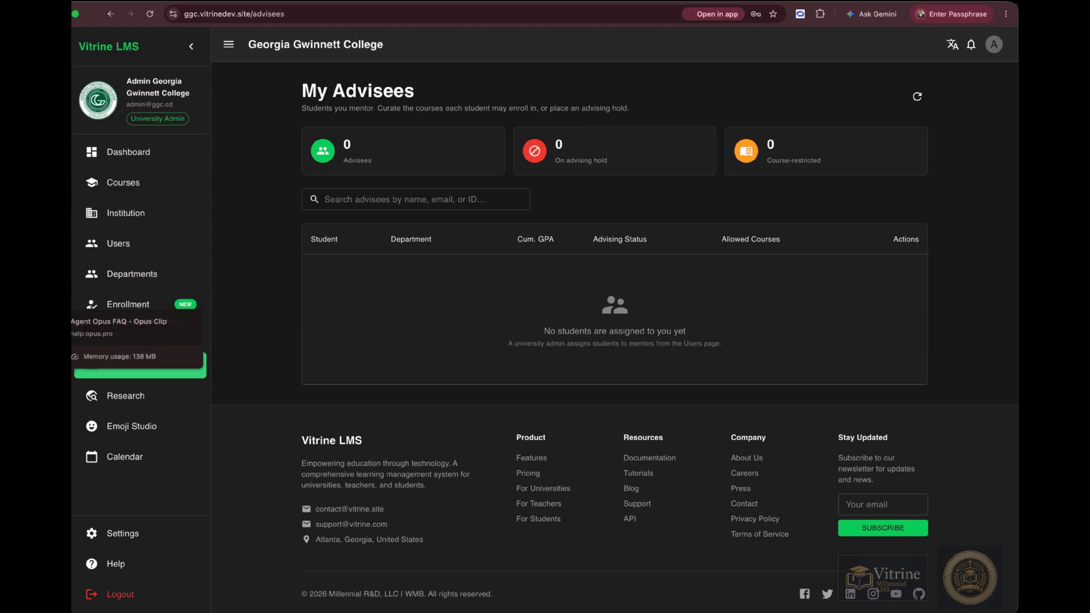
# Switch to the teacher's dashboard and open the Create Course form, viewing the department options before cancelling.
pyautogui.click(54, 103)
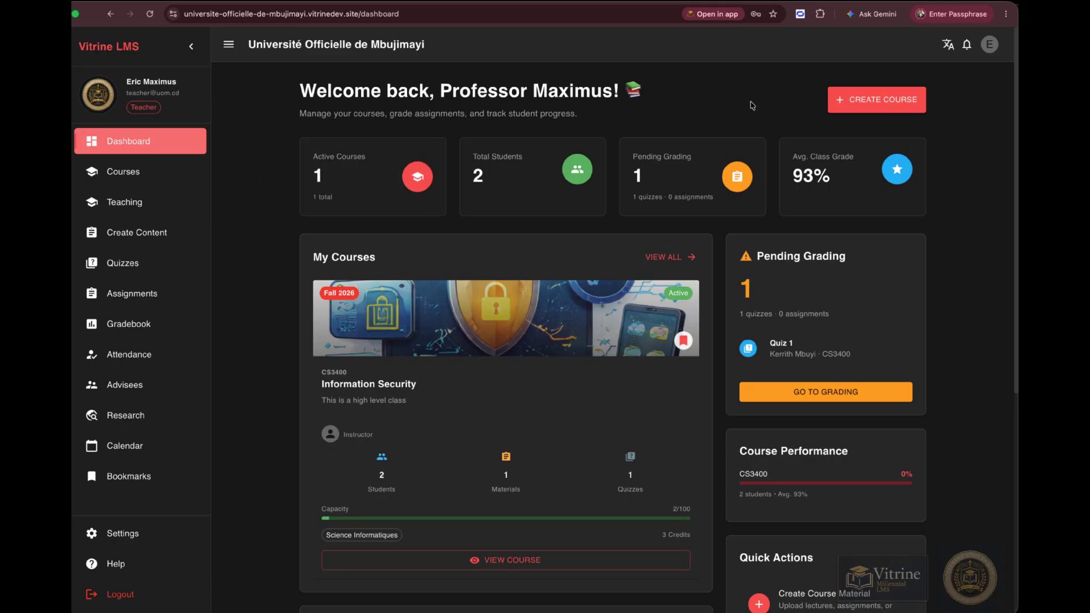
pyautogui.click(884, 100)
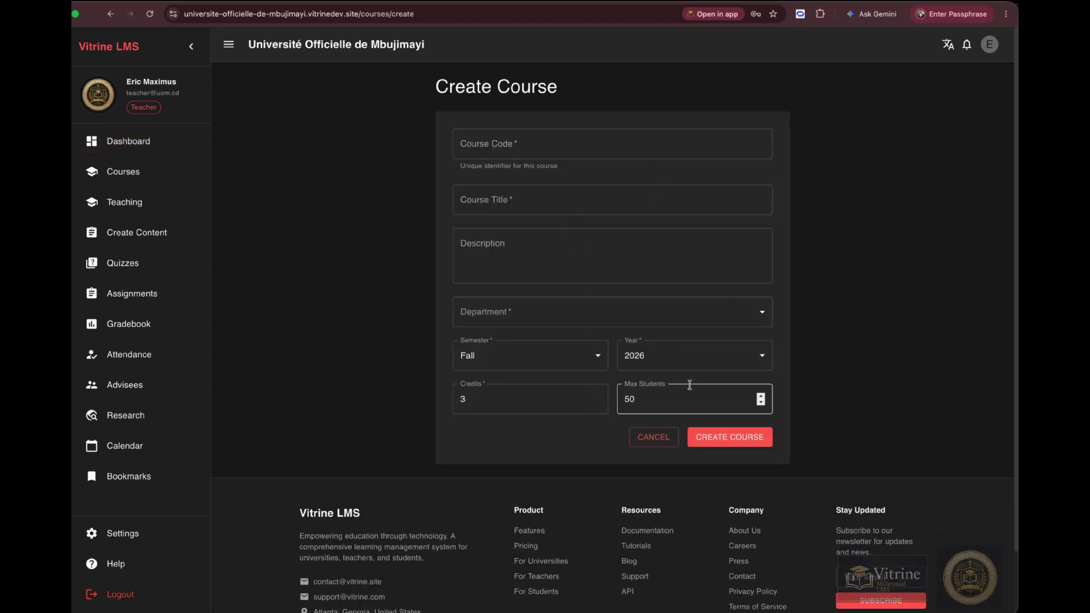
pyautogui.scroll(-1, 671, 309)
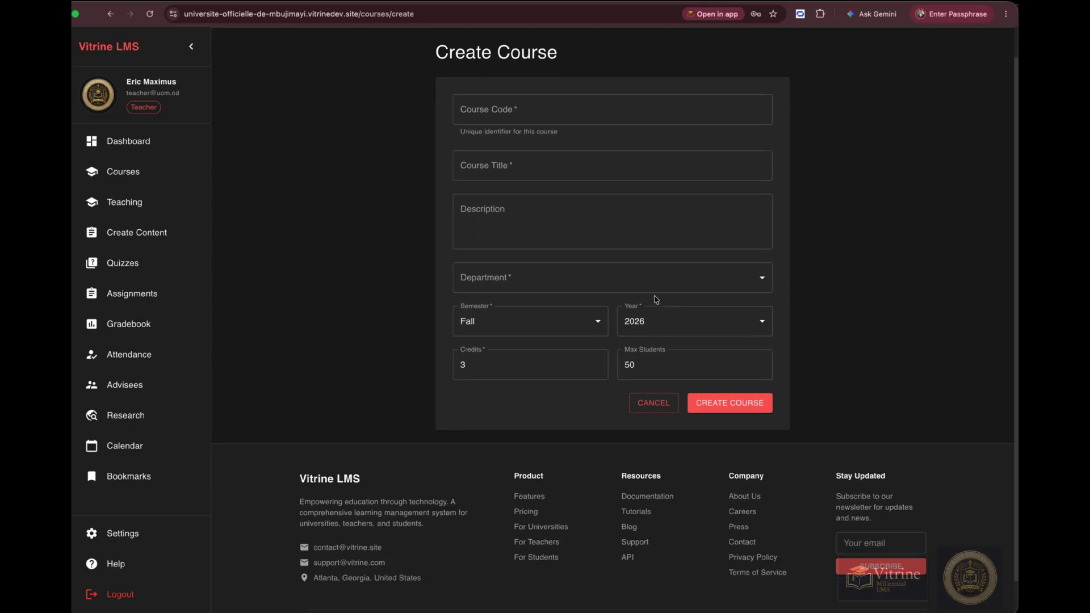
pyautogui.click(765, 283)
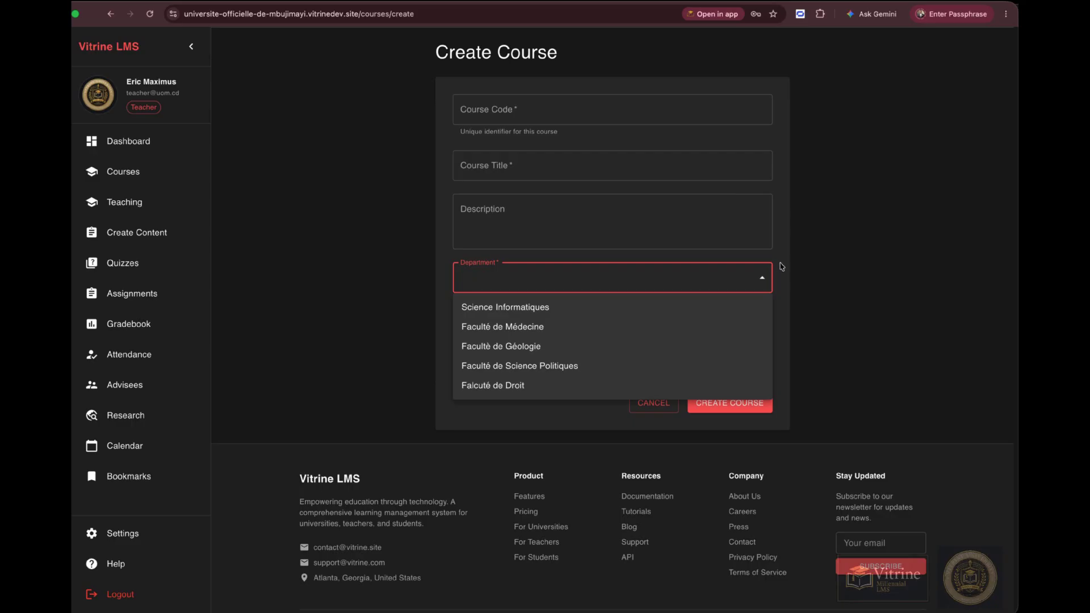
pyautogui.click(782, 264)
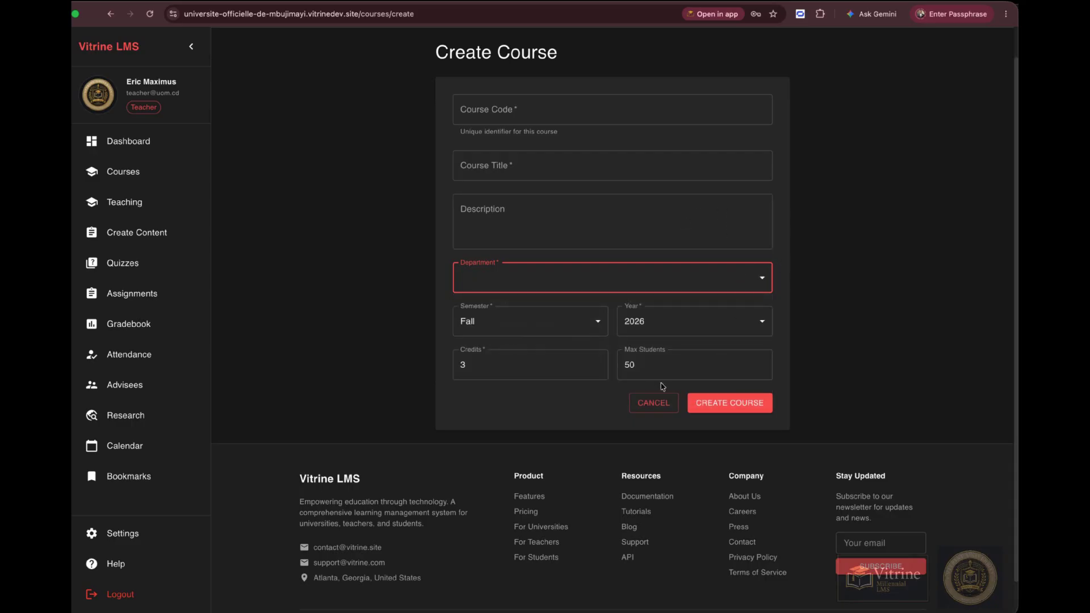
pyautogui.click(642, 404)
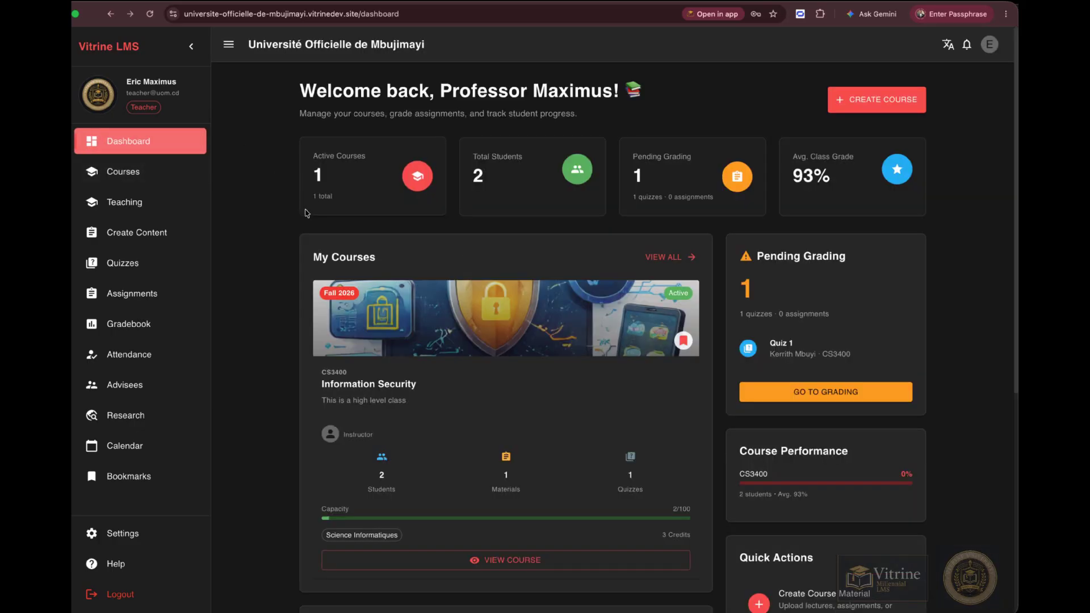
# Open the Information Security course from the teaching list and review its overview.
pyautogui.scroll(-6, 441, 280)
pyautogui.scroll(1, 442, 280)
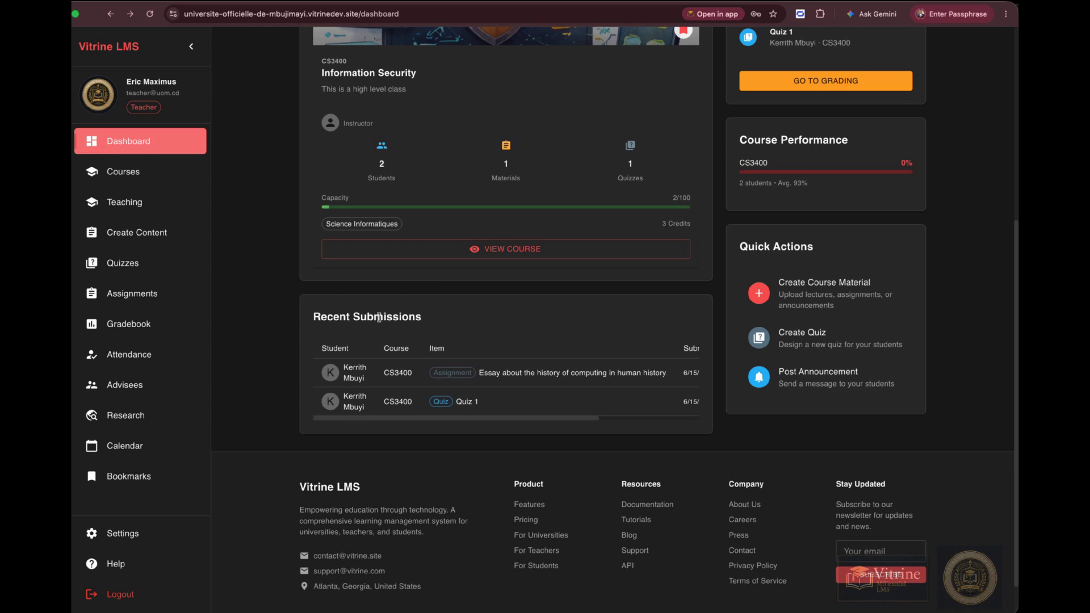
pyautogui.click(142, 205)
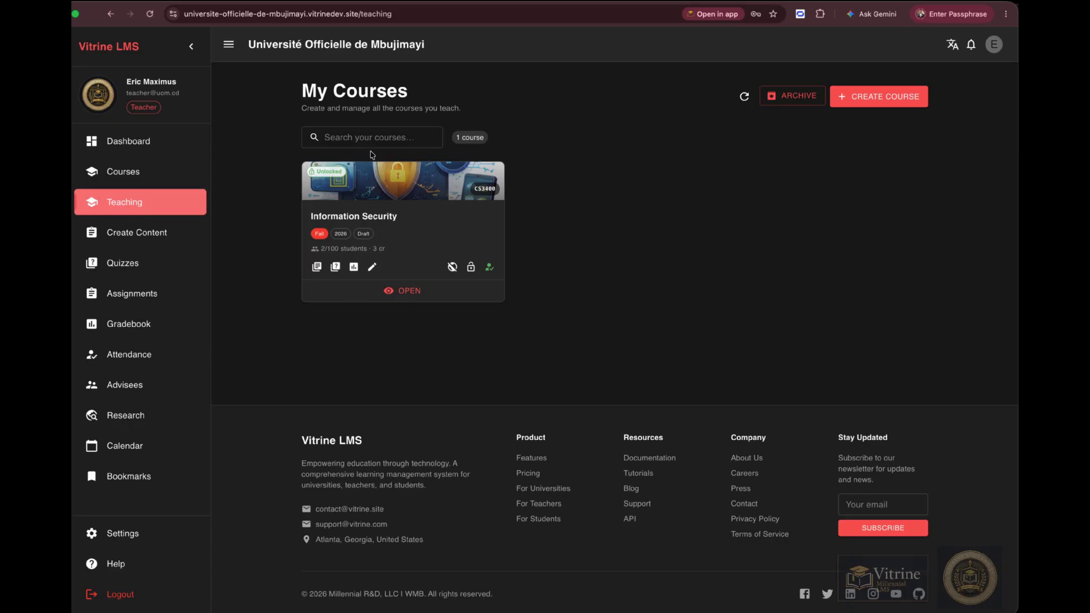
pyautogui.click(398, 291)
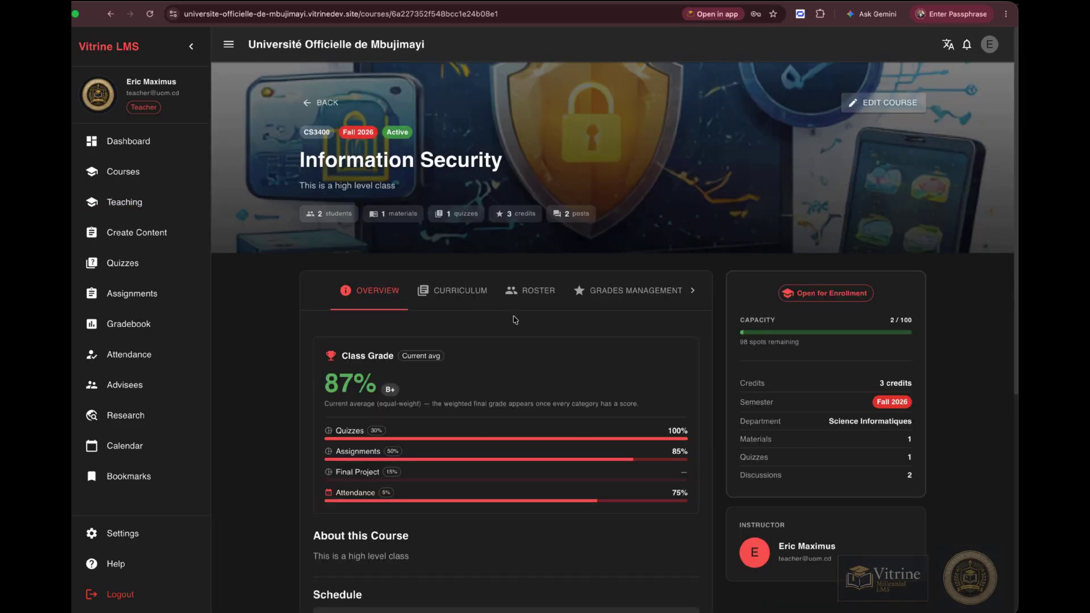
pyautogui.scroll(-2, 515, 320)
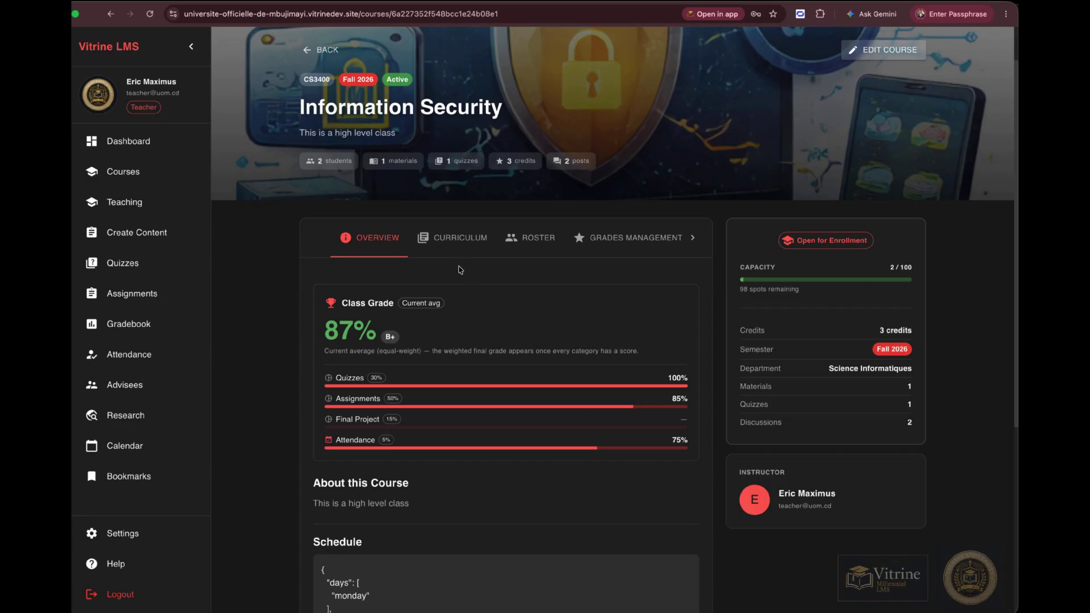
pyautogui.scroll(-2, 460, 270)
pyautogui.scroll(-1, 460, 270)
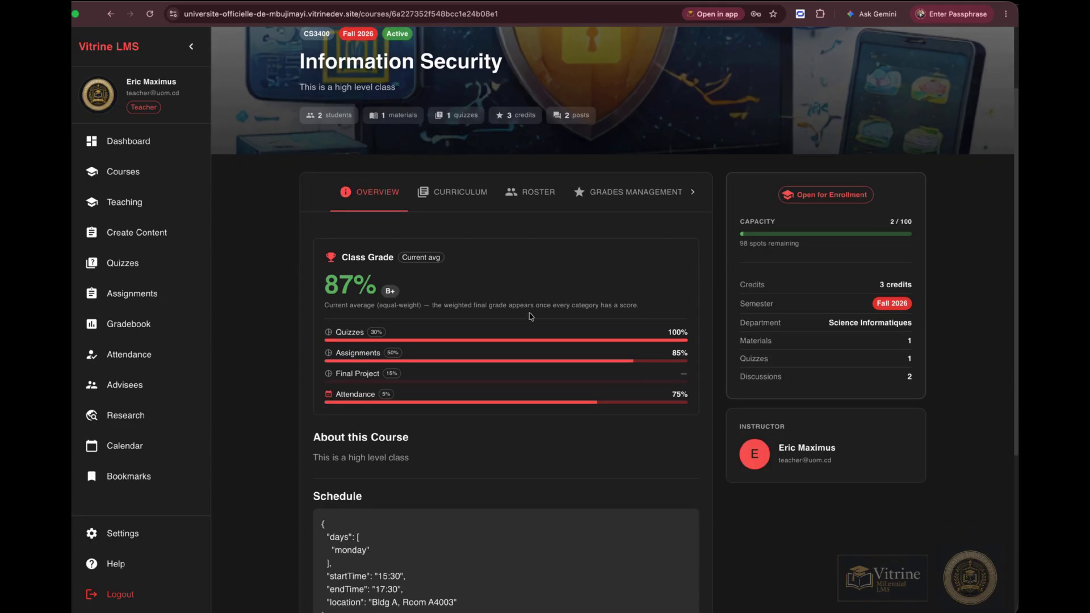
# Open the course's curriculum and then its live sessions page.
pyautogui.click(463, 193)
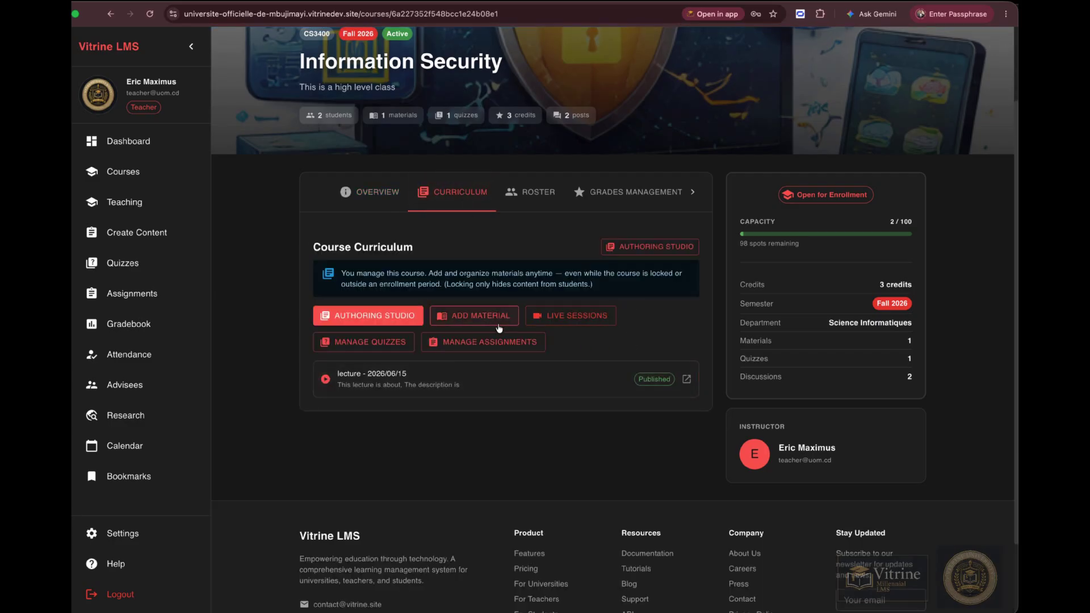
pyautogui.click(554, 376)
pyautogui.click(576, 322)
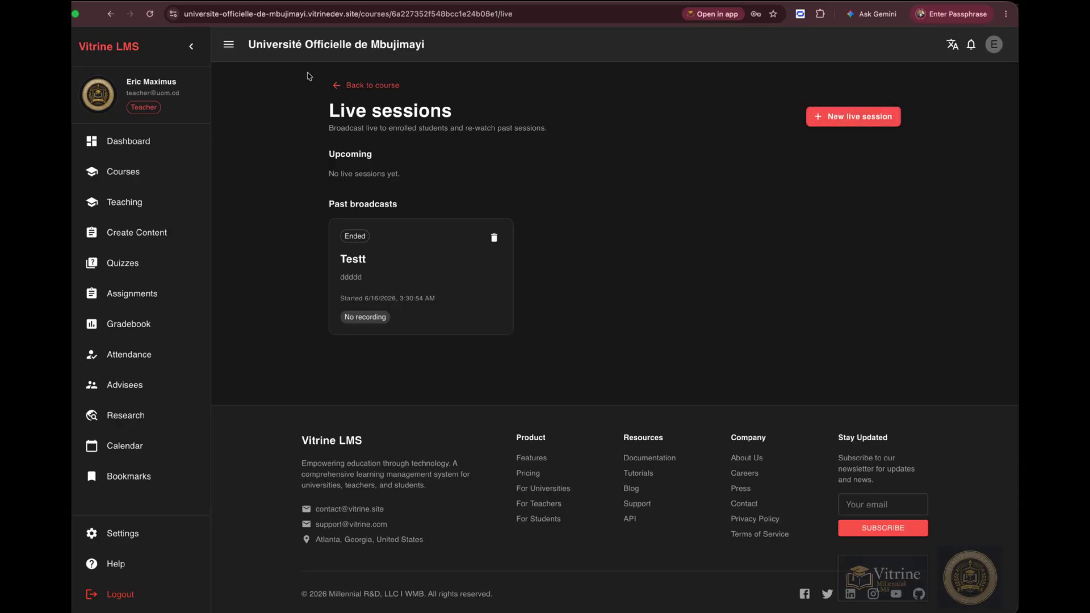
# Return to the Information Security course and view its Roster and Grades Management tabs.
pyautogui.click(338, 86)
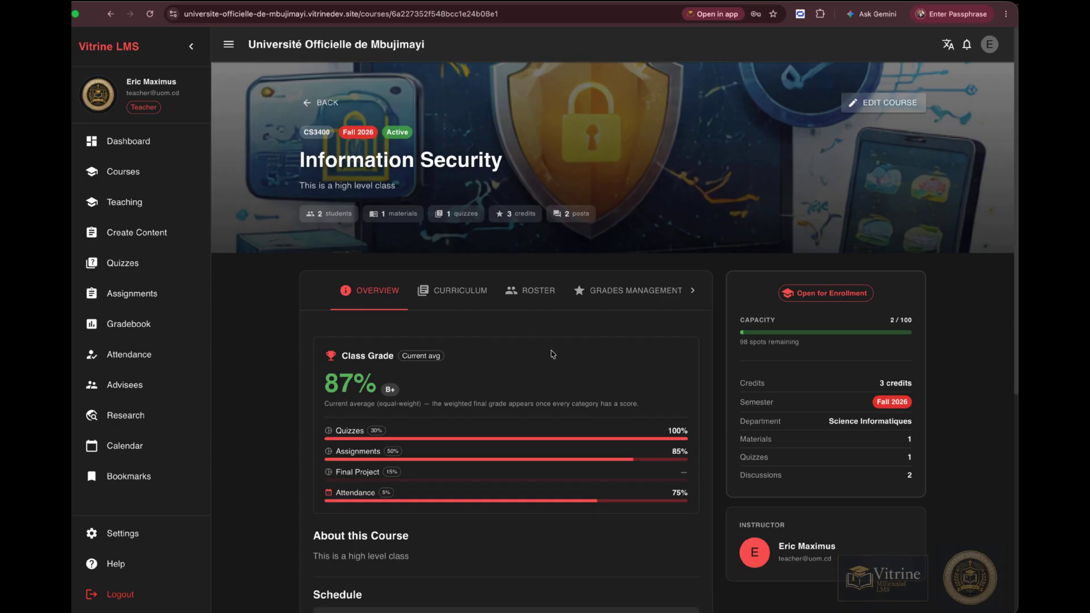
pyautogui.scroll(-1, 554, 354)
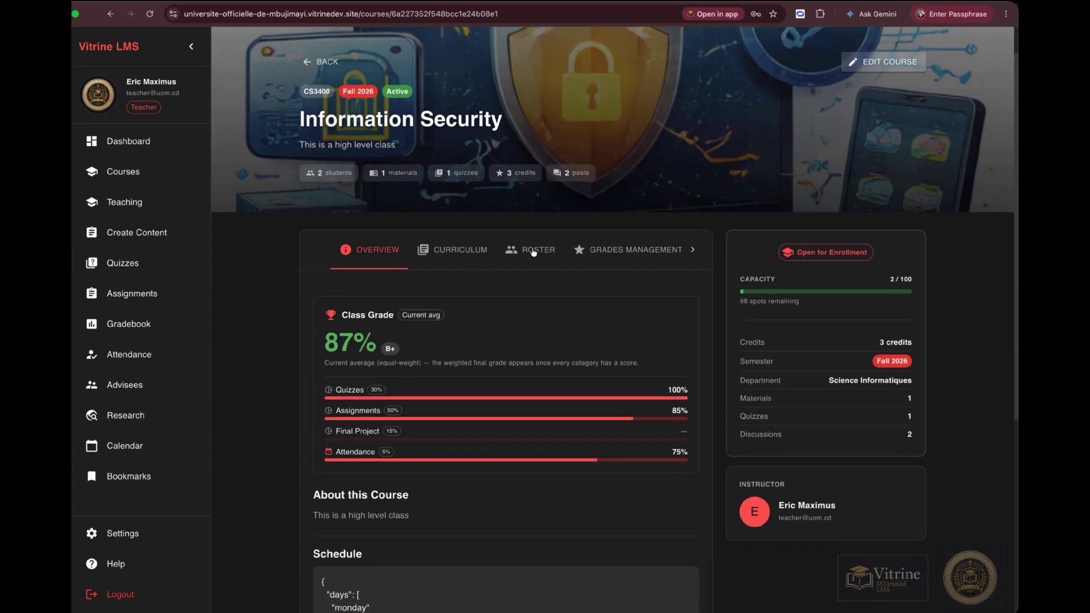
pyautogui.click(533, 253)
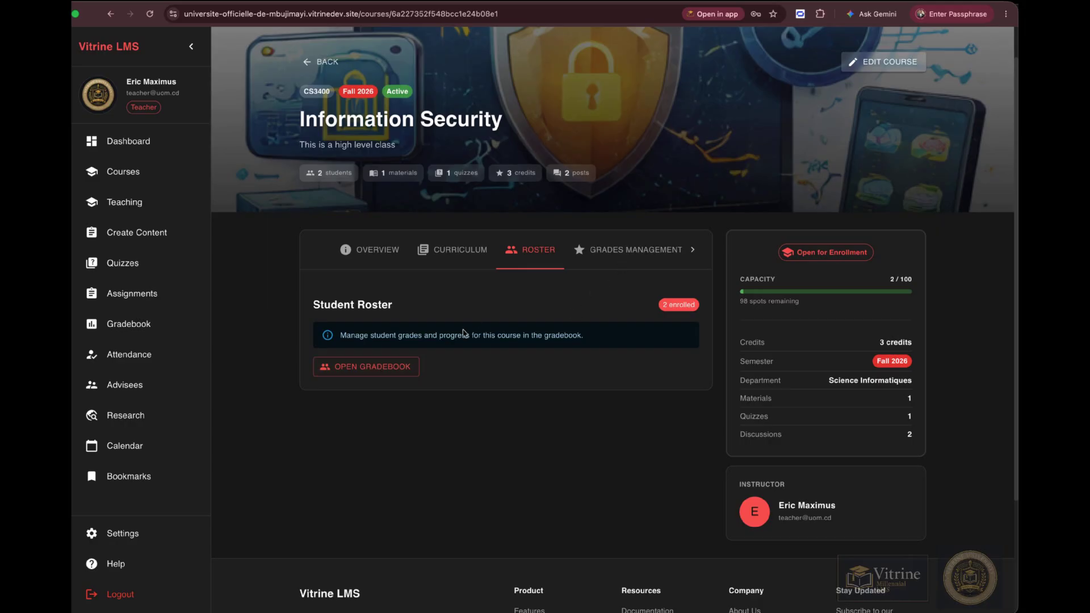
pyautogui.click(691, 250)
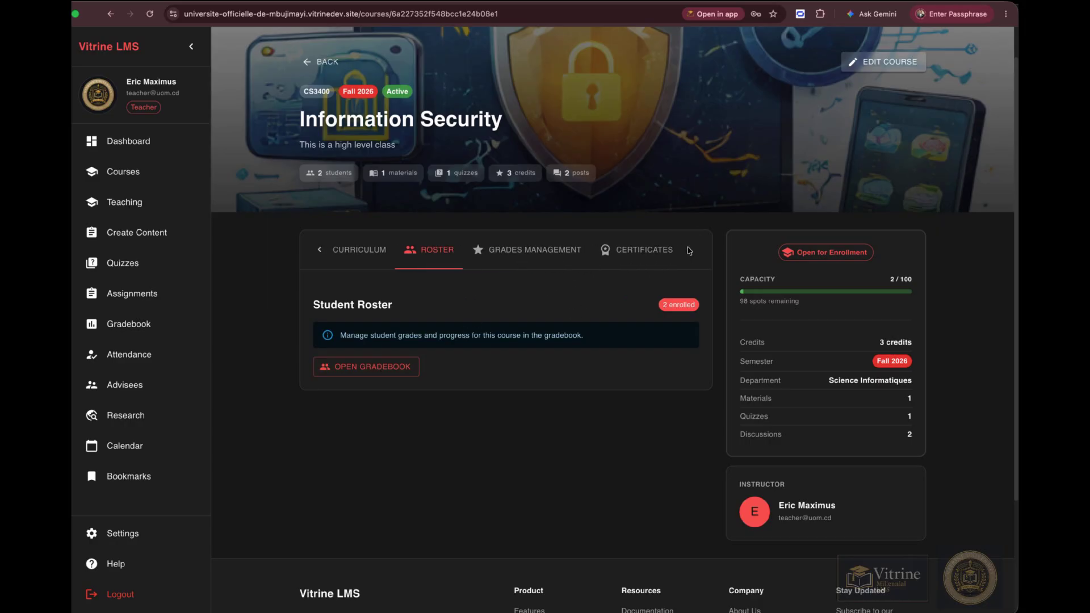
pyautogui.click(529, 250)
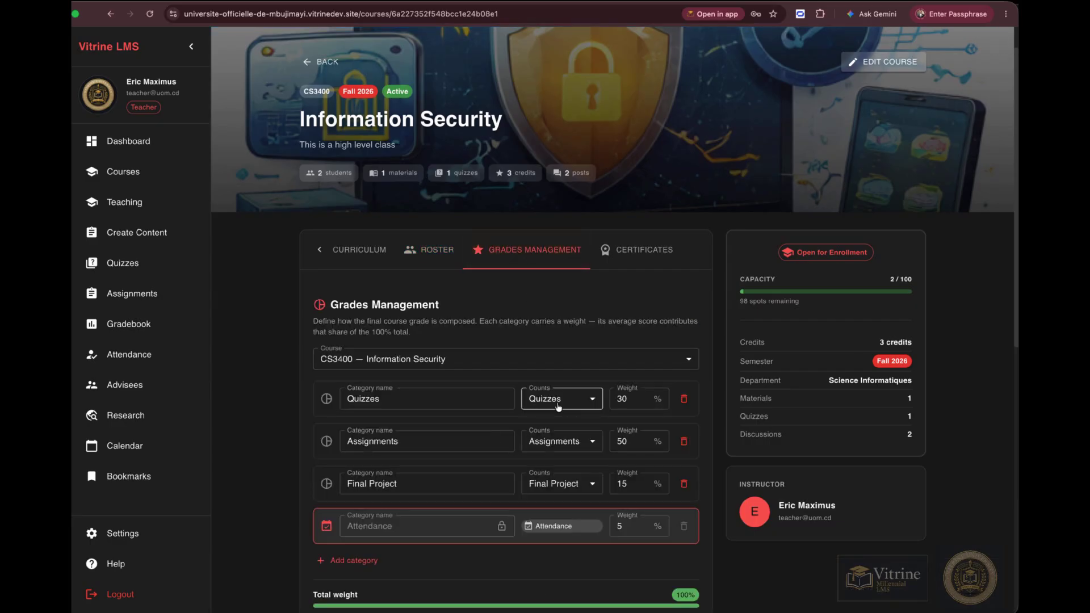
pyautogui.scroll(-3, 602, 374)
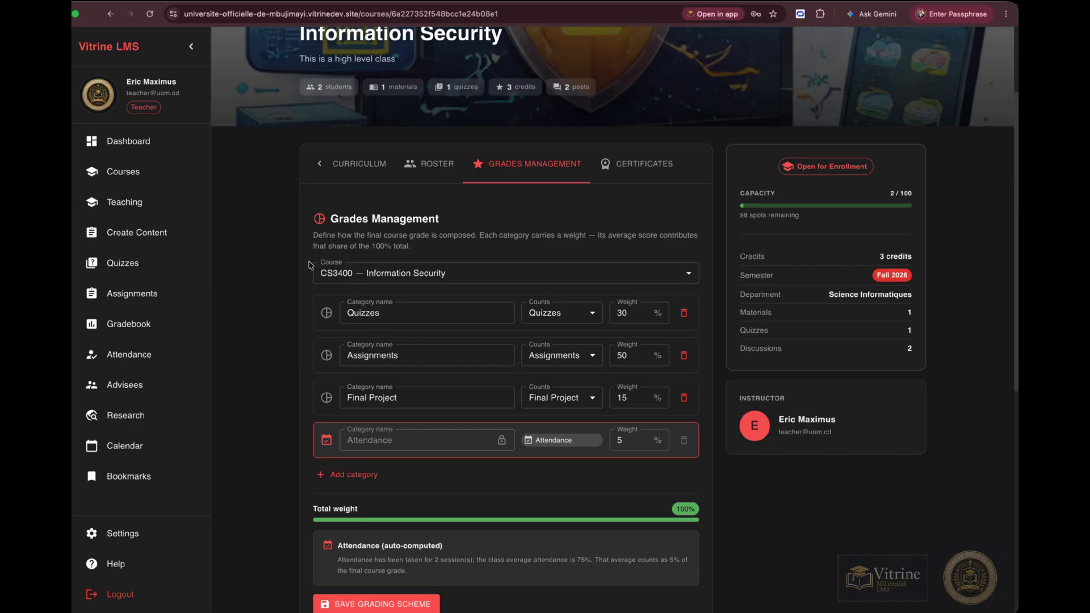
# Open the Quizzes page and view the edit form of Quiz 1 before going back to the quiz list.
pyautogui.click(137, 264)
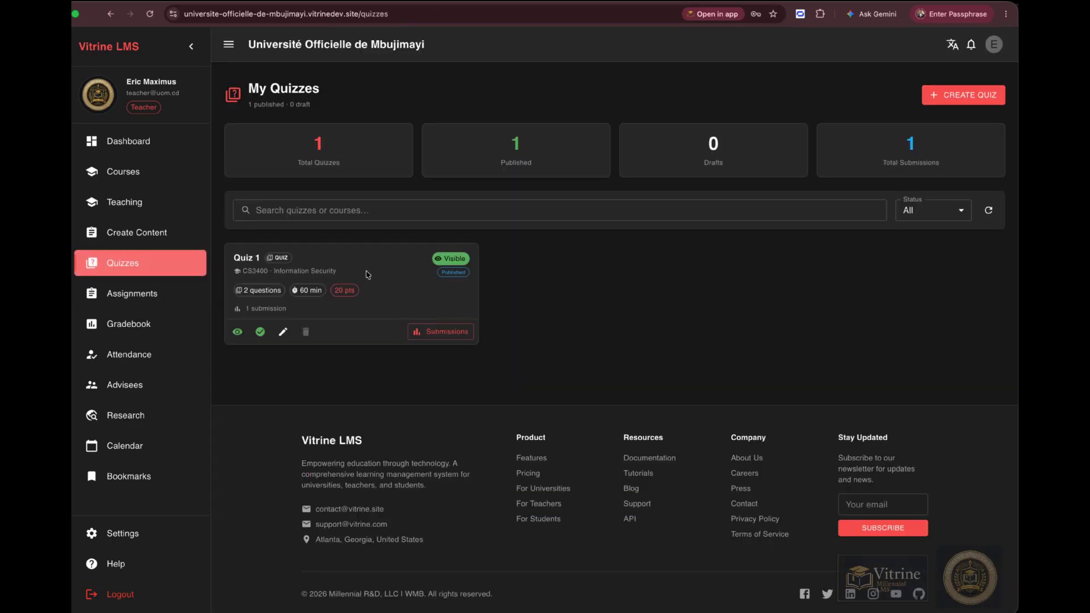
pyautogui.click(282, 334)
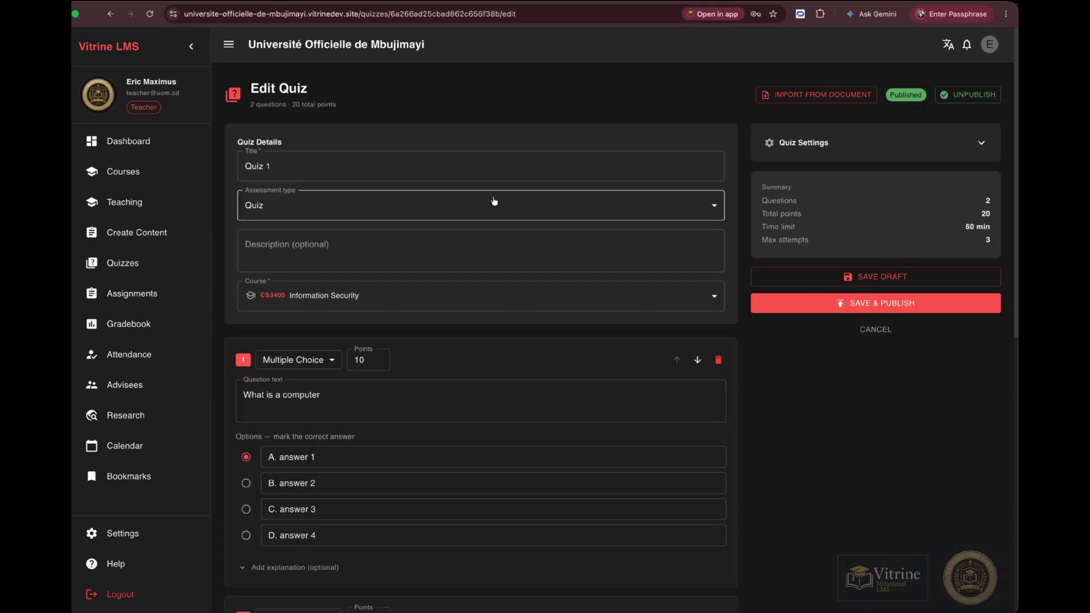
pyautogui.scroll(-2, 484, 377)
pyautogui.scroll(3, 485, 377)
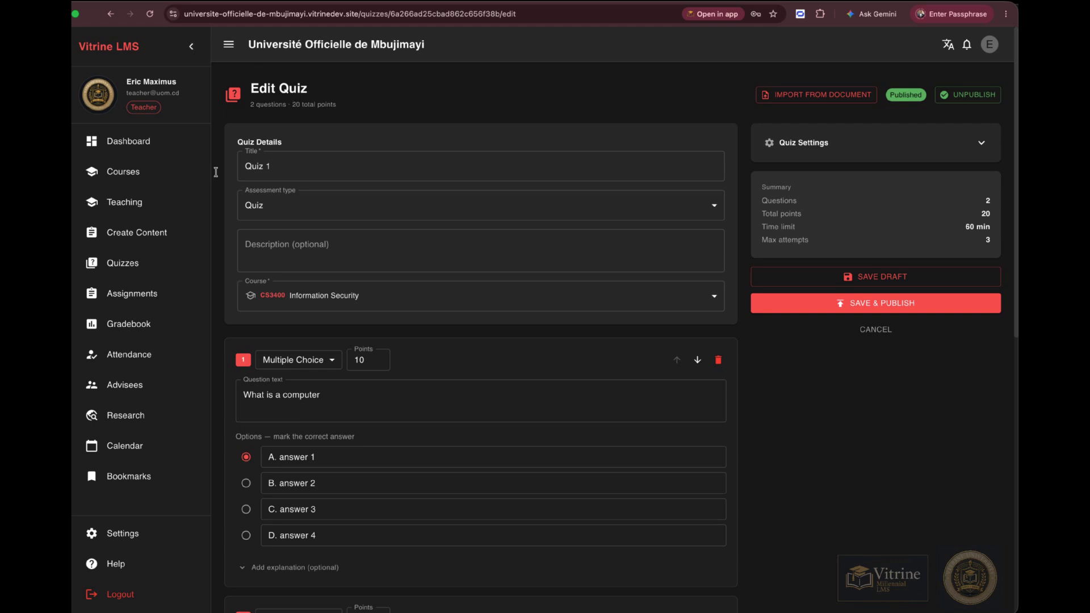
pyautogui.click(137, 264)
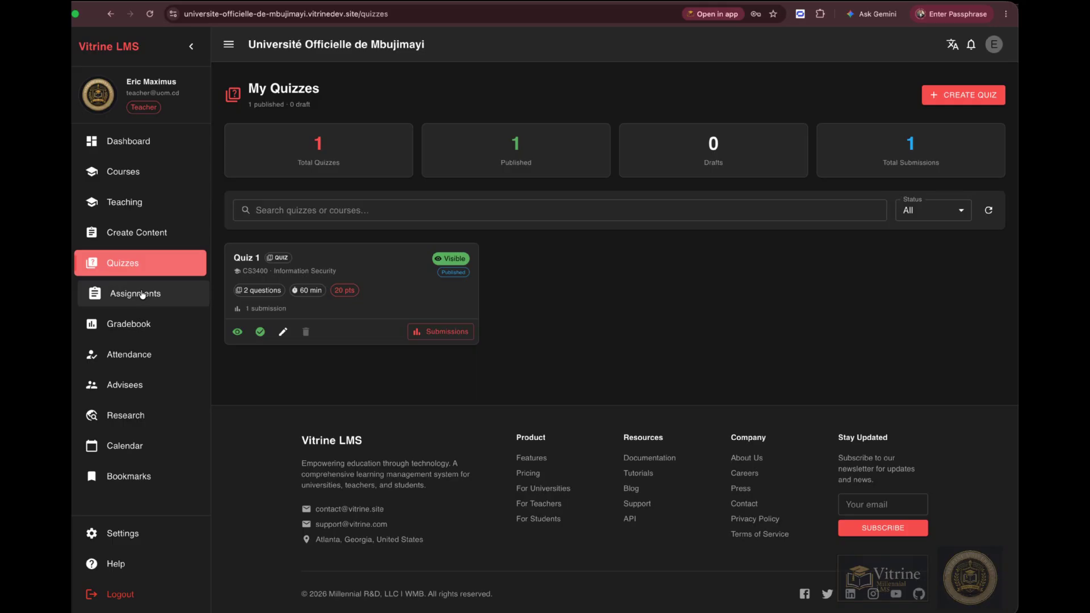
# Browse the Gradebook, Attendance and My Advisees pages.
pyautogui.click(137, 326)
pyautogui.click(132, 355)
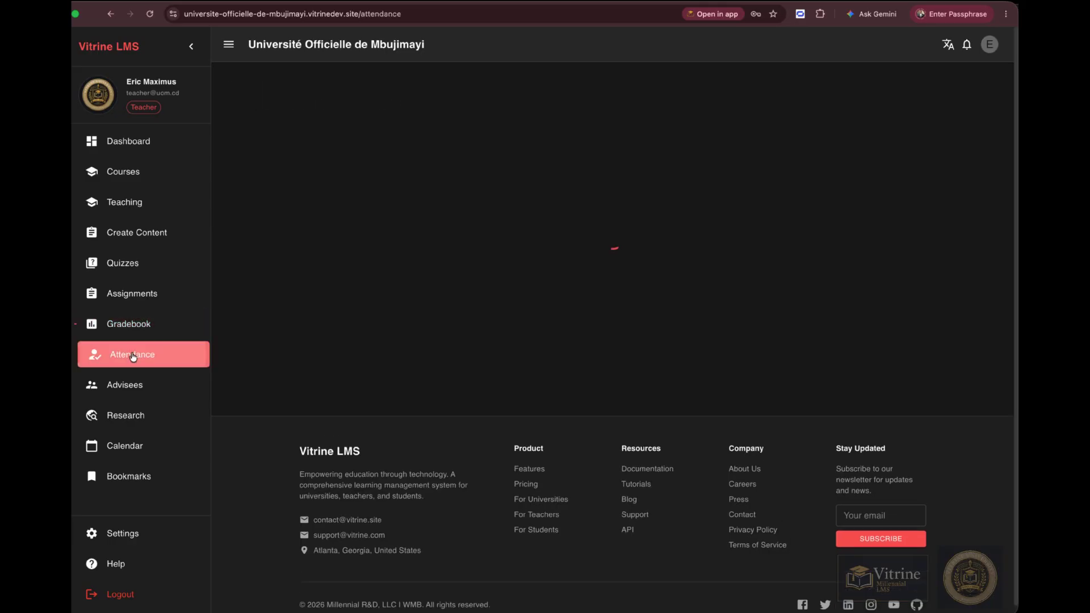
pyautogui.click(127, 386)
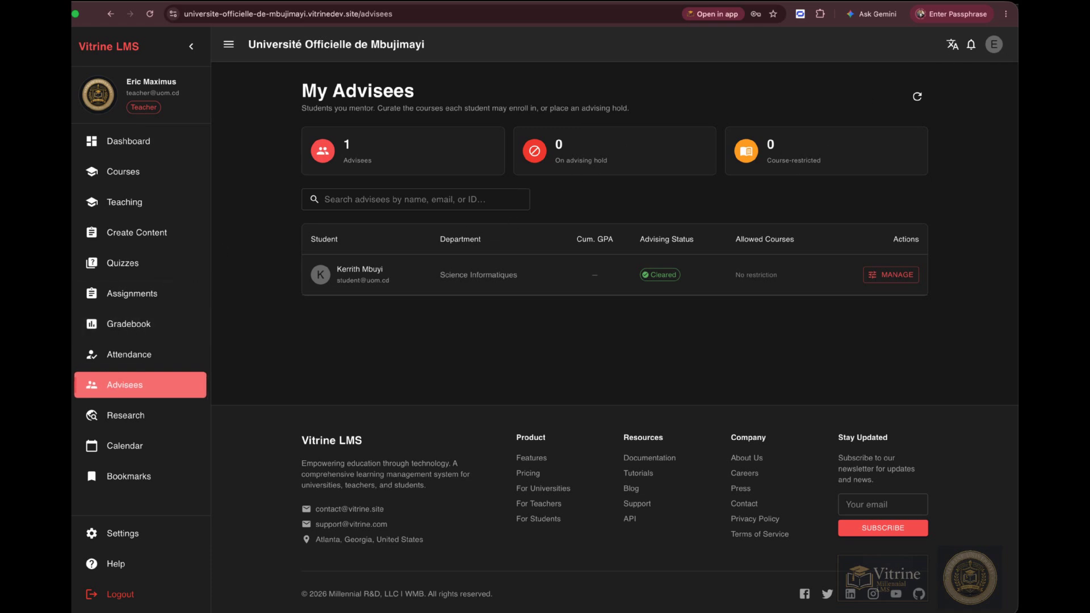
# Switch to the student's dashboard and open the Introduction Law course from My Courses.
pyautogui.click(57, 350)
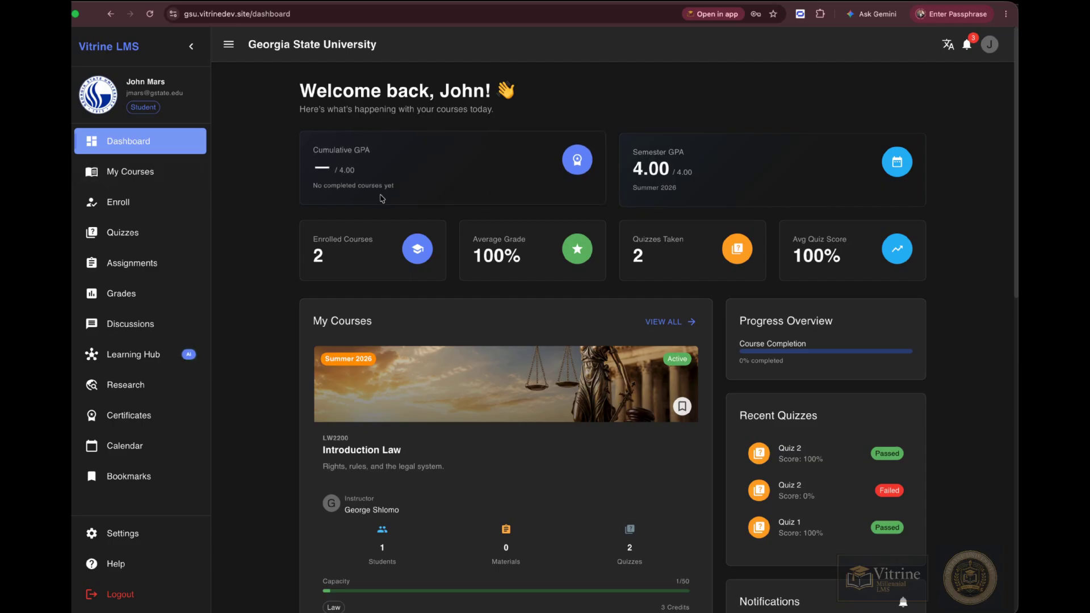
pyautogui.click(157, 173)
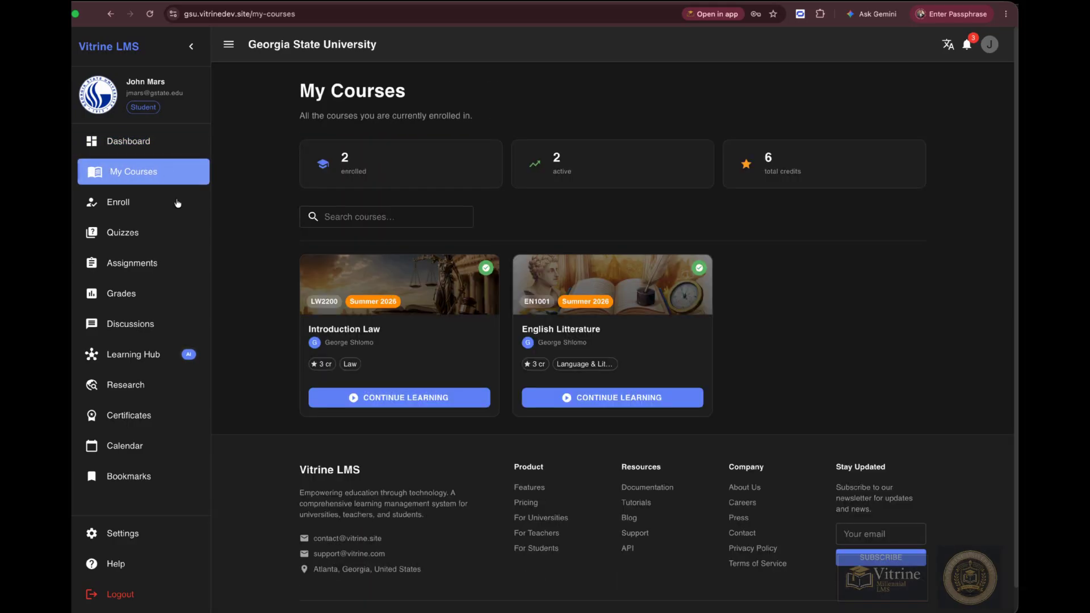
pyautogui.click(407, 398)
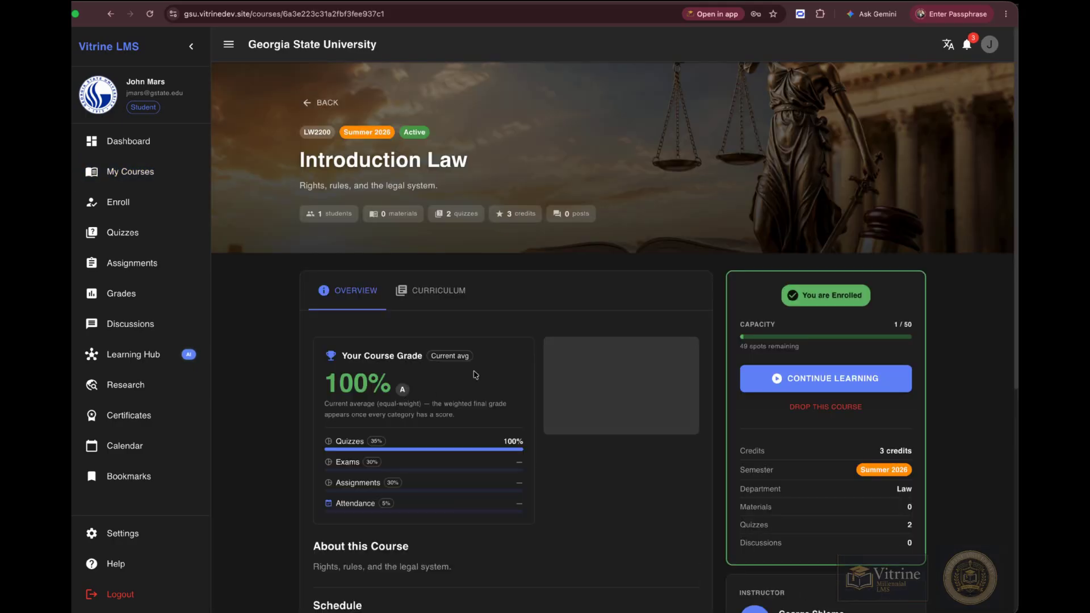
# Review the Introduction Law course overview and open its curriculum.
pyautogui.scroll(-6, 568, 380)
pyautogui.scroll(3, 548, 207)
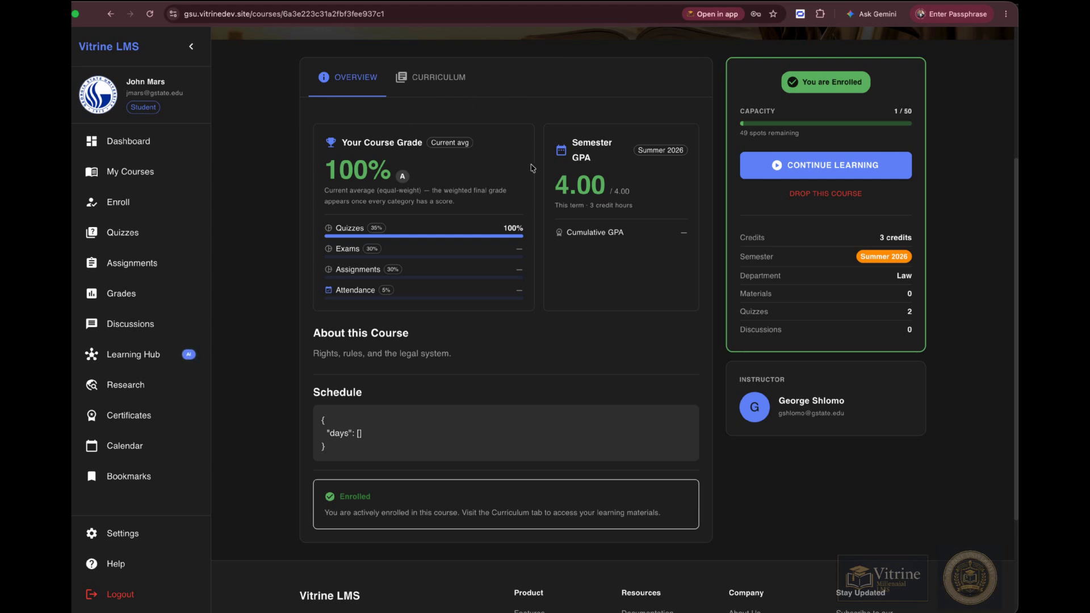
pyautogui.scroll(1, 534, 321)
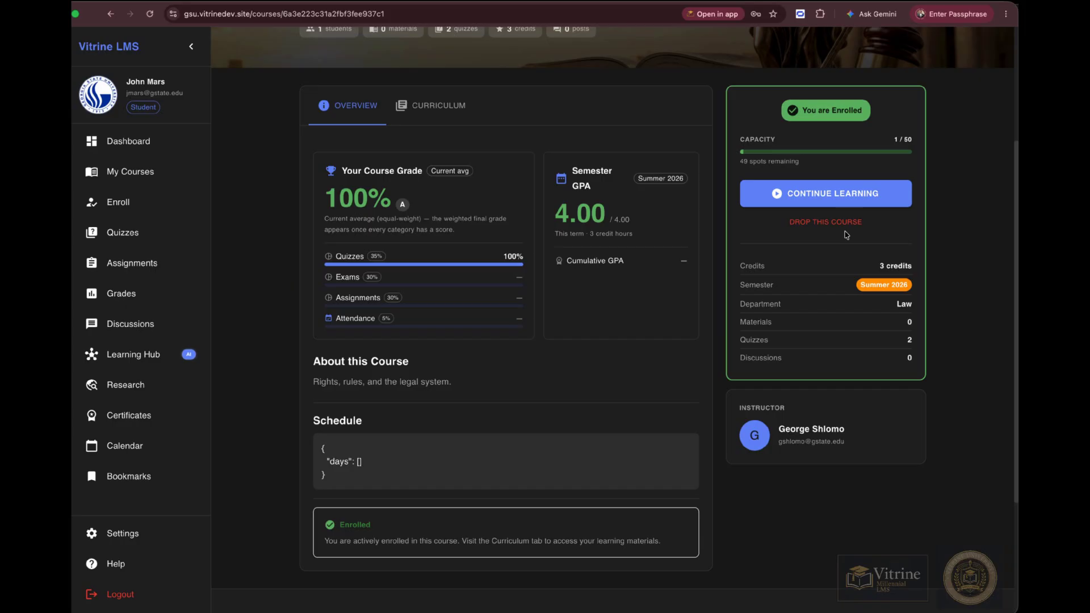
pyautogui.click(429, 110)
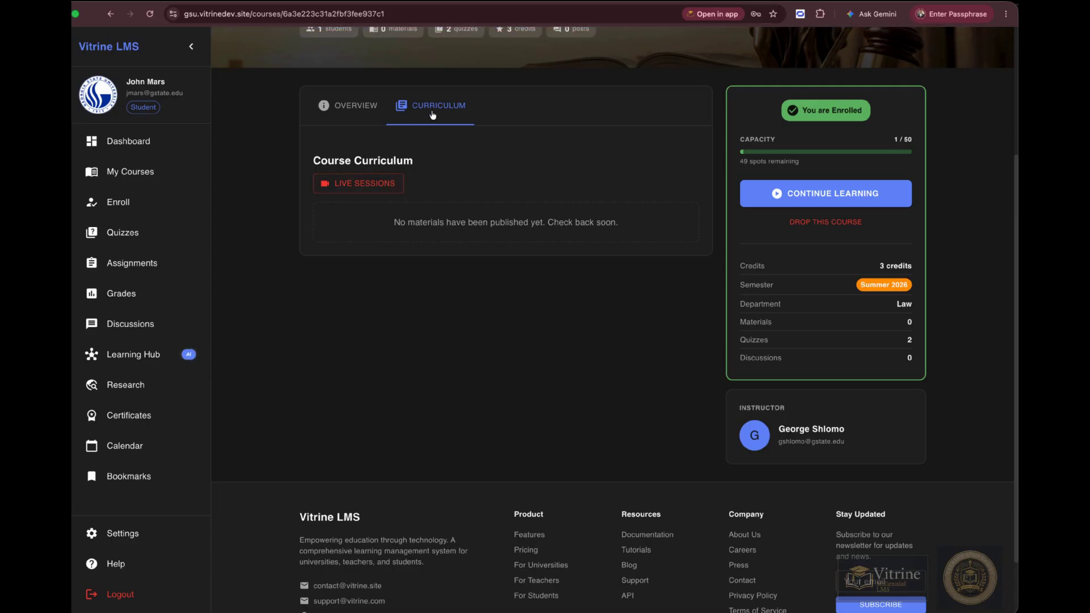
# Open the My Grades page and the account menu to log out.
pyautogui.scroll(1, 434, 111)
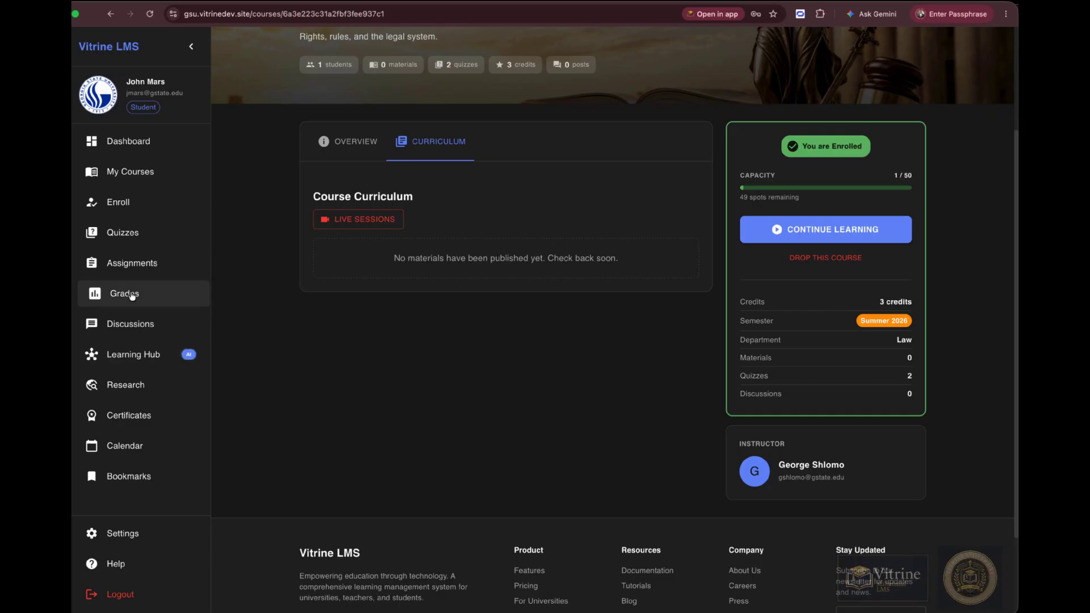
pyautogui.click(132, 296)
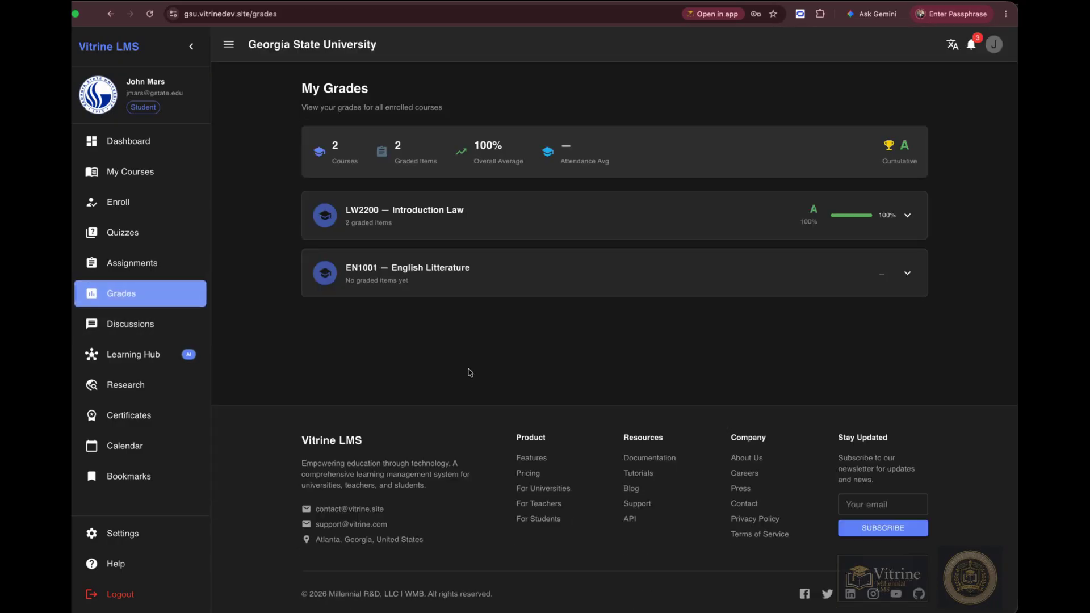
pyautogui.click(992, 52)
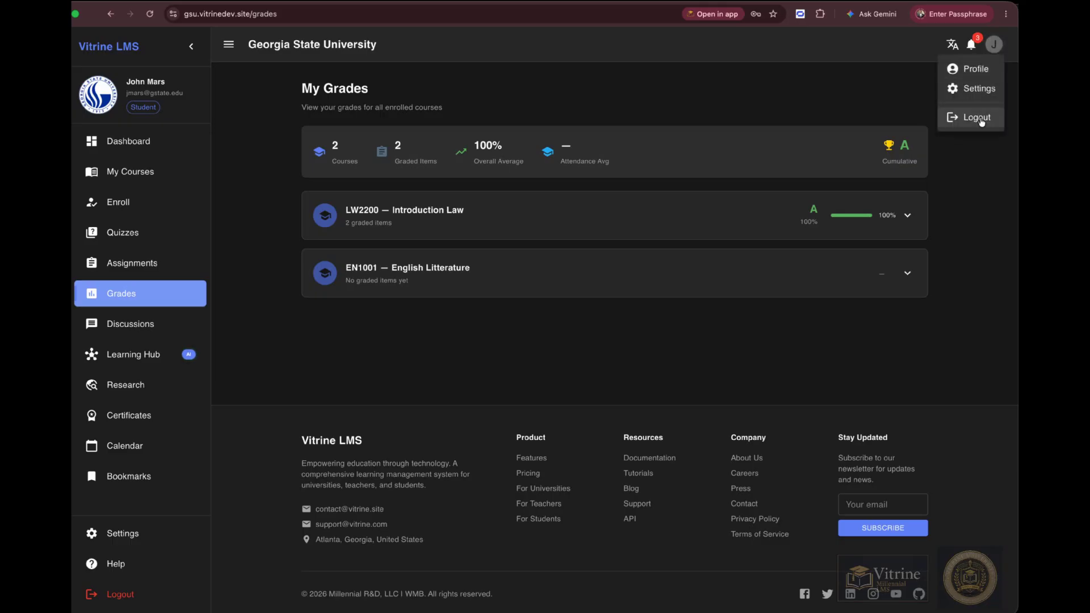